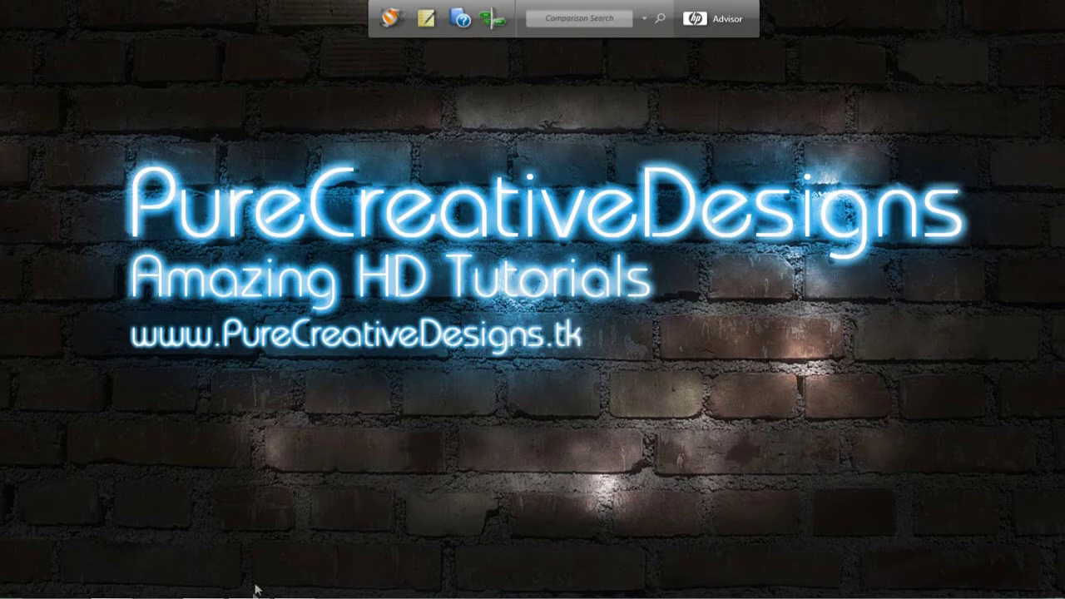
- Bring Photoshop to the front and cancel the new blank document dialog
click(281, 590)
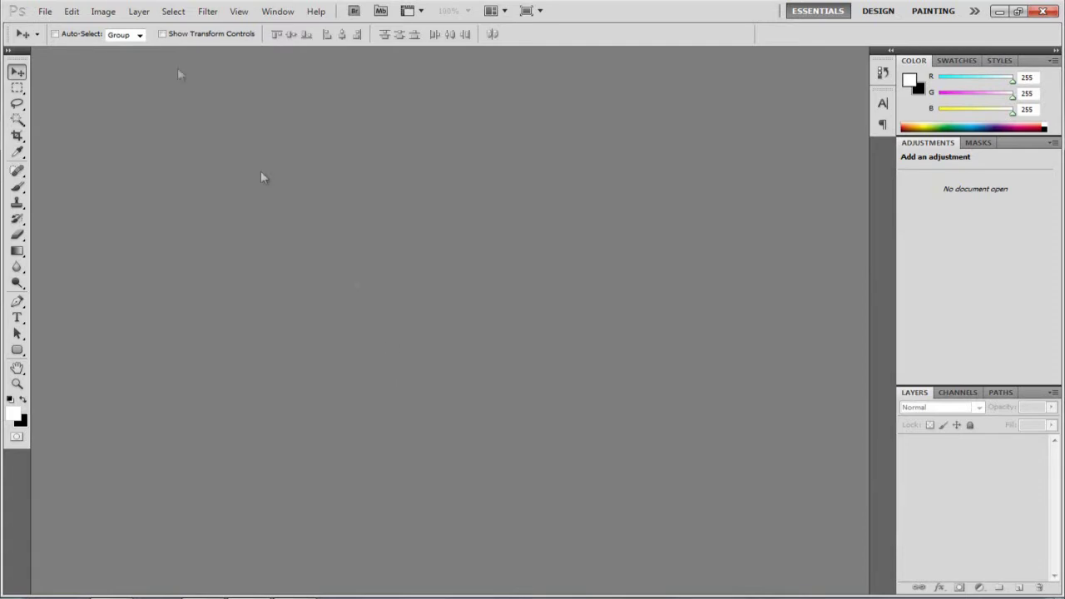
click(44, 11)
click(59, 25)
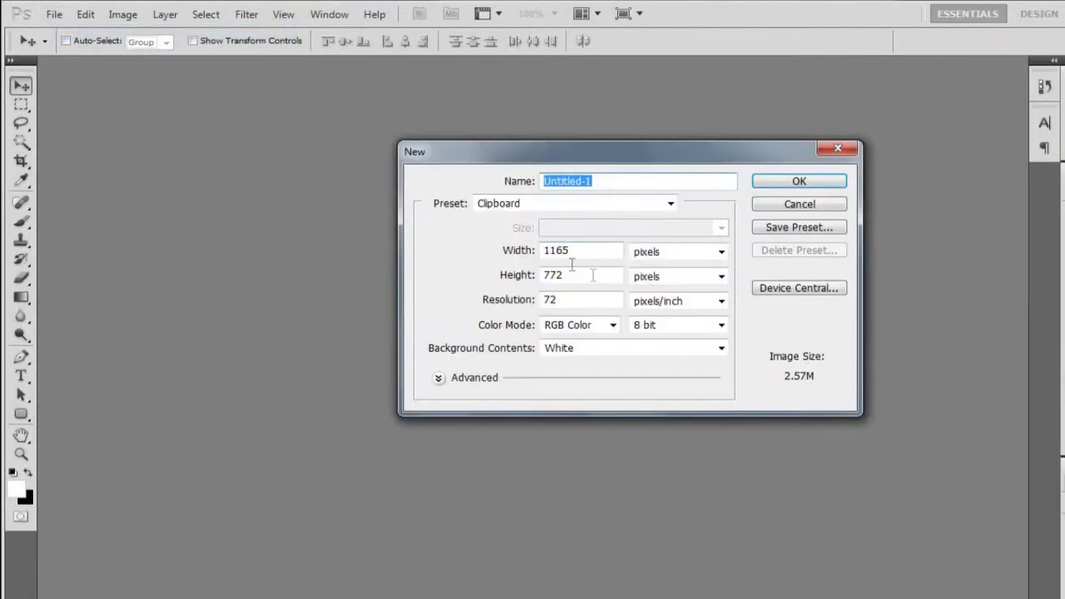
click(838, 148)
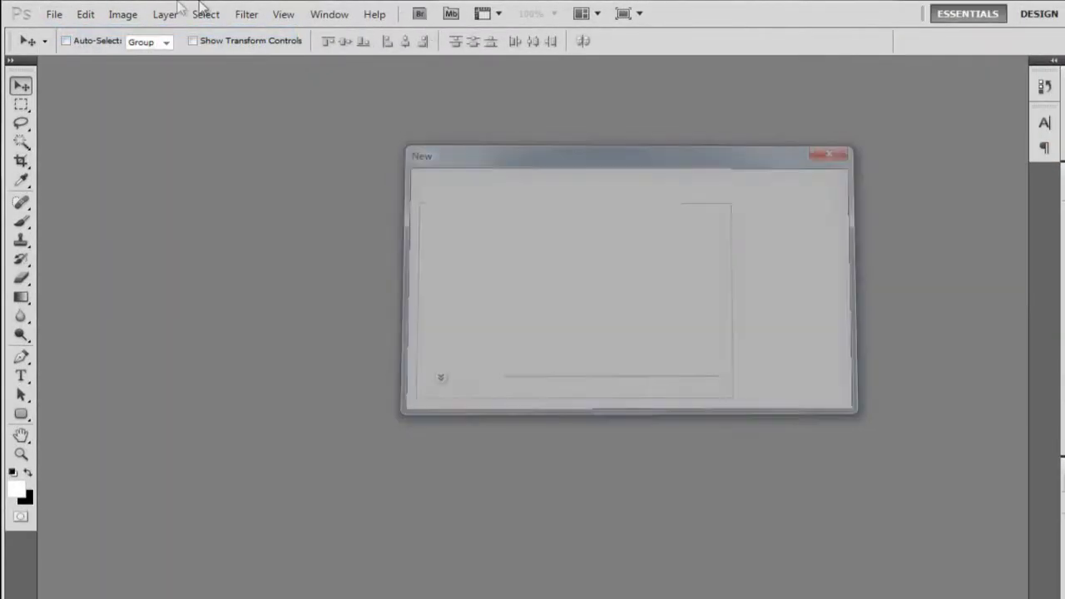
- Open Background_brick_wall.jpg from the Desktop
click(52, 15)
click(71, 48)
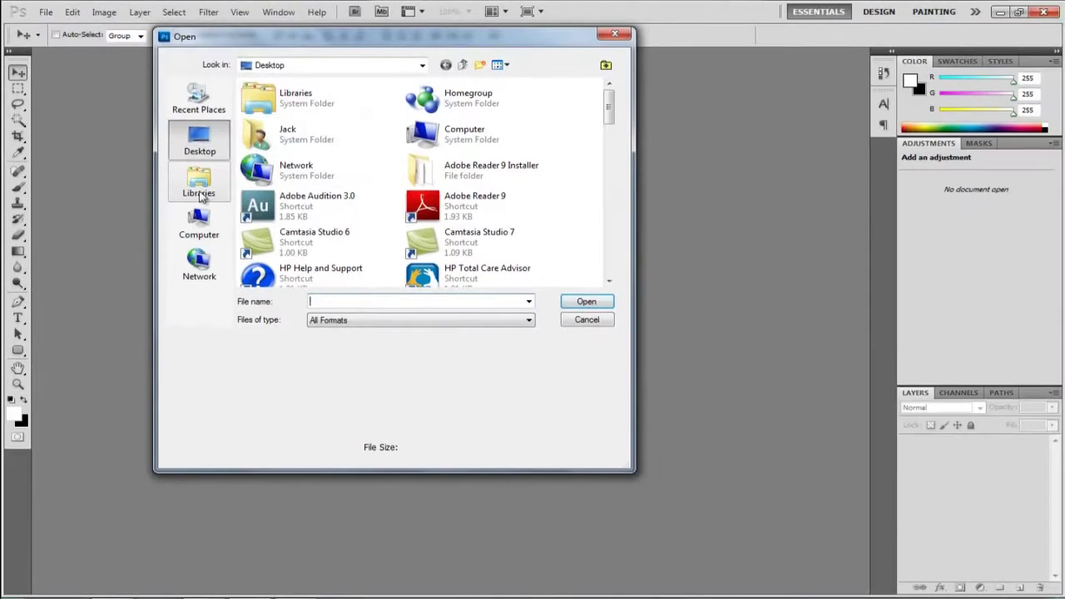
drag(609, 109, 610, 208)
click(516, 204)
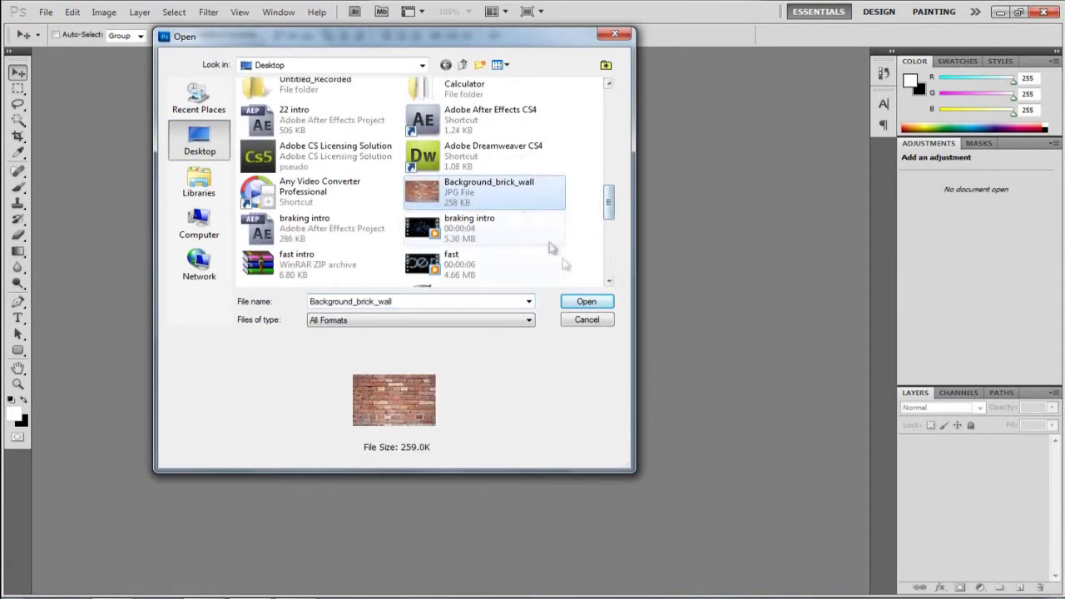
click(587, 302)
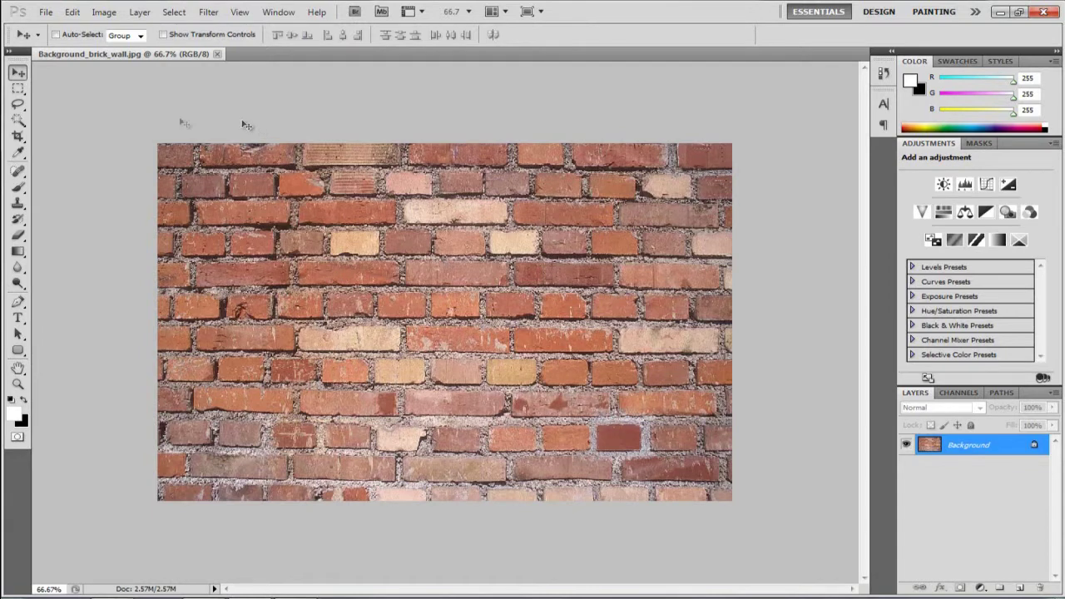
- Unlock the Background layer so it becomes an editable Layer 0
click(187, 154)
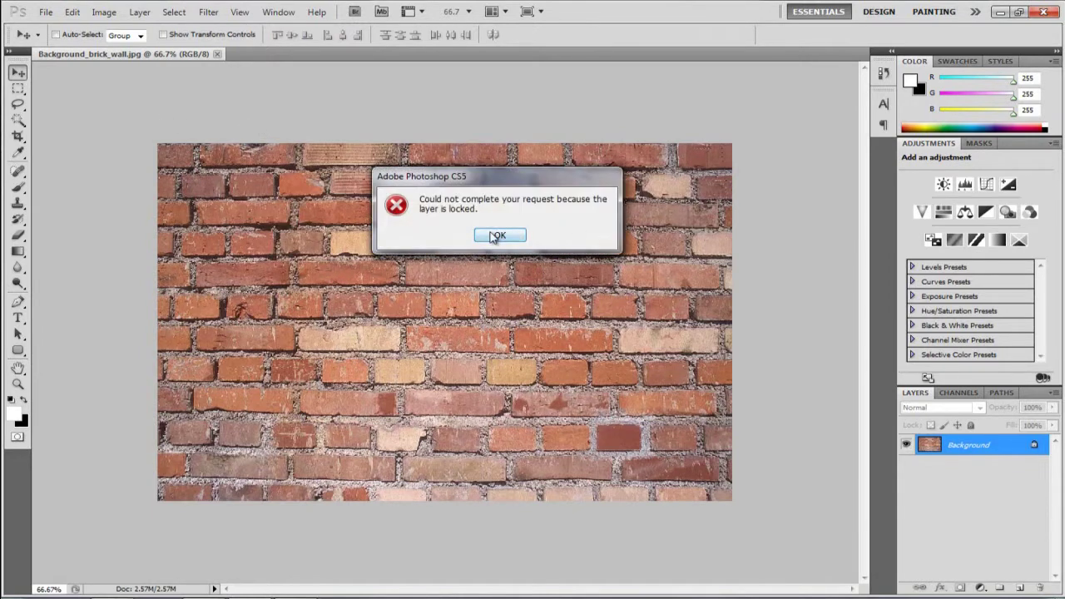
click(488, 236)
drag(1033, 443, 1039, 588)
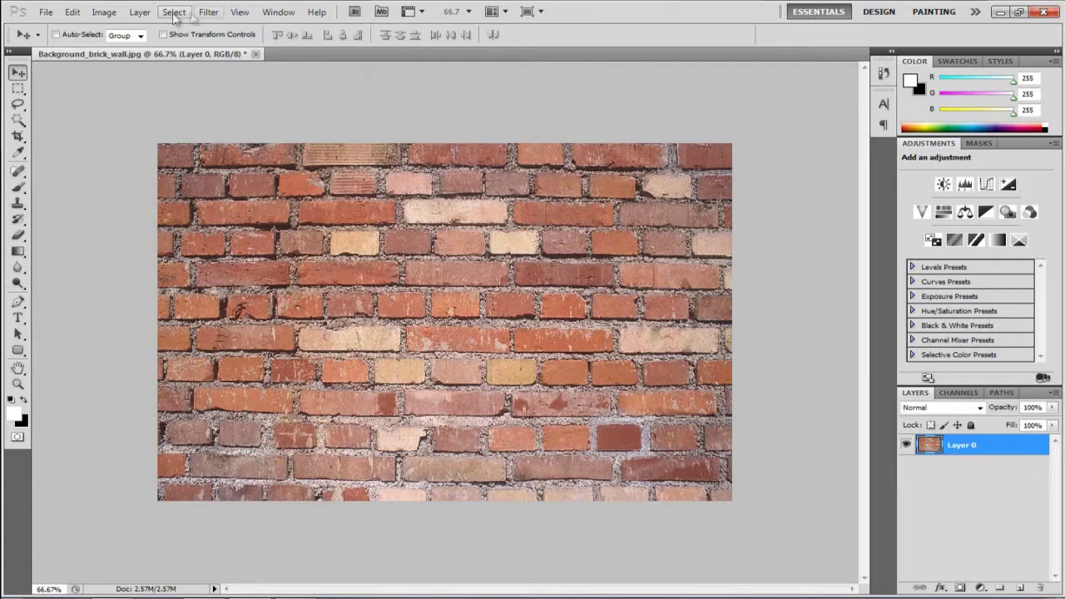
- Darken the brick wall with a Hue/Saturation lightness of -71
key(ctrl+u)
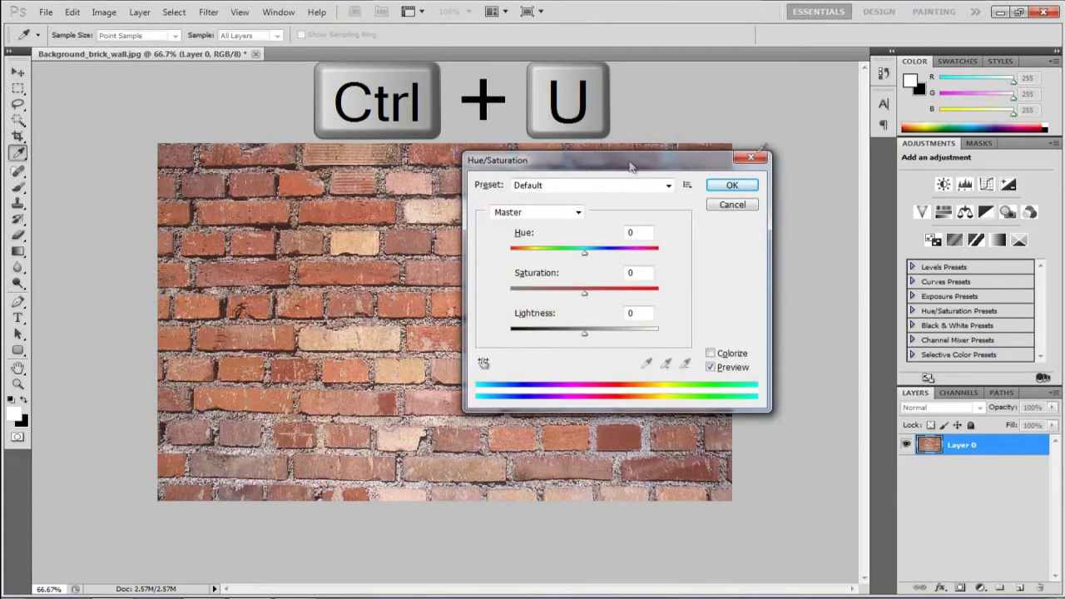
click(751, 156)
click(92, 13)
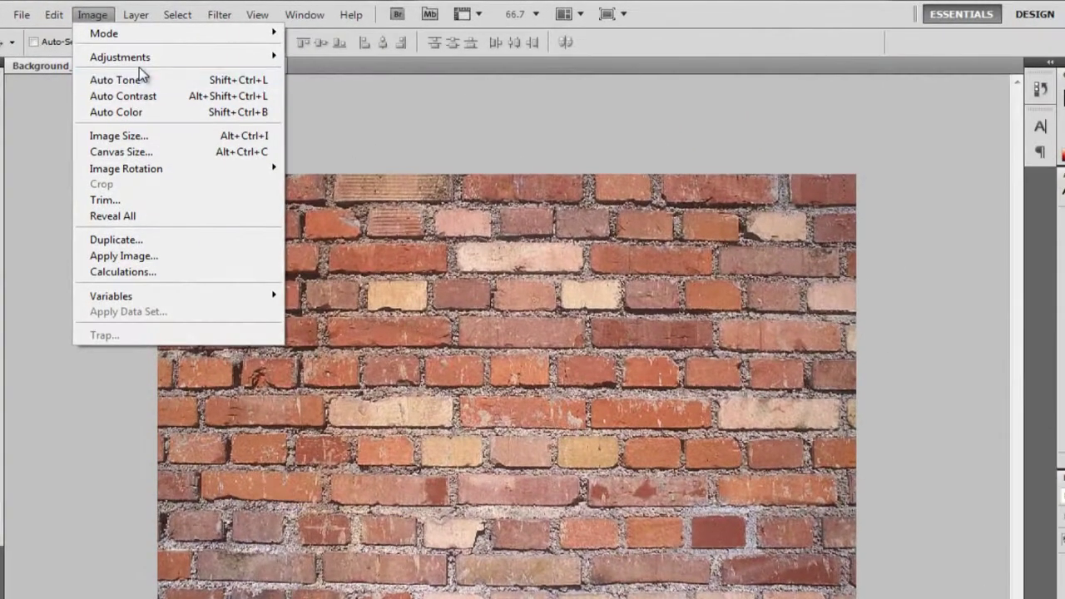
mouse_move(140, 58)
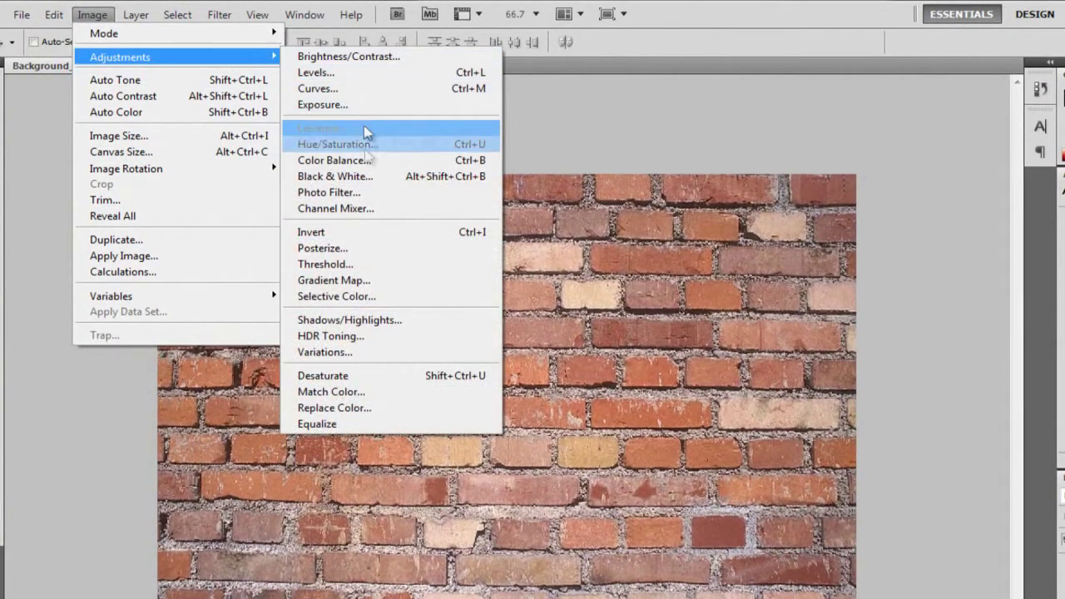
click(344, 146)
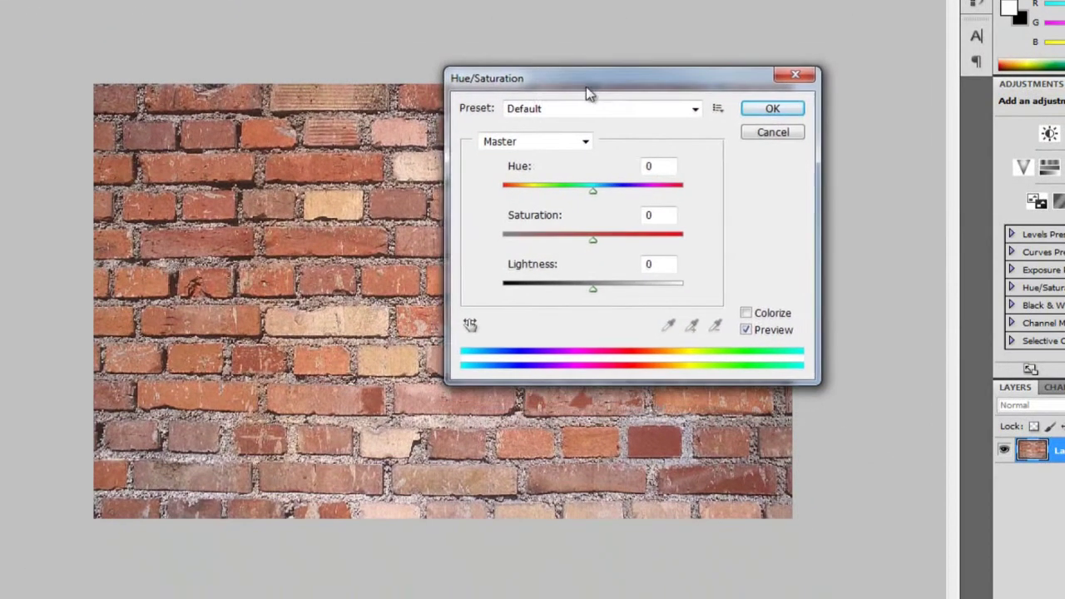
drag(587, 93, 591, 90)
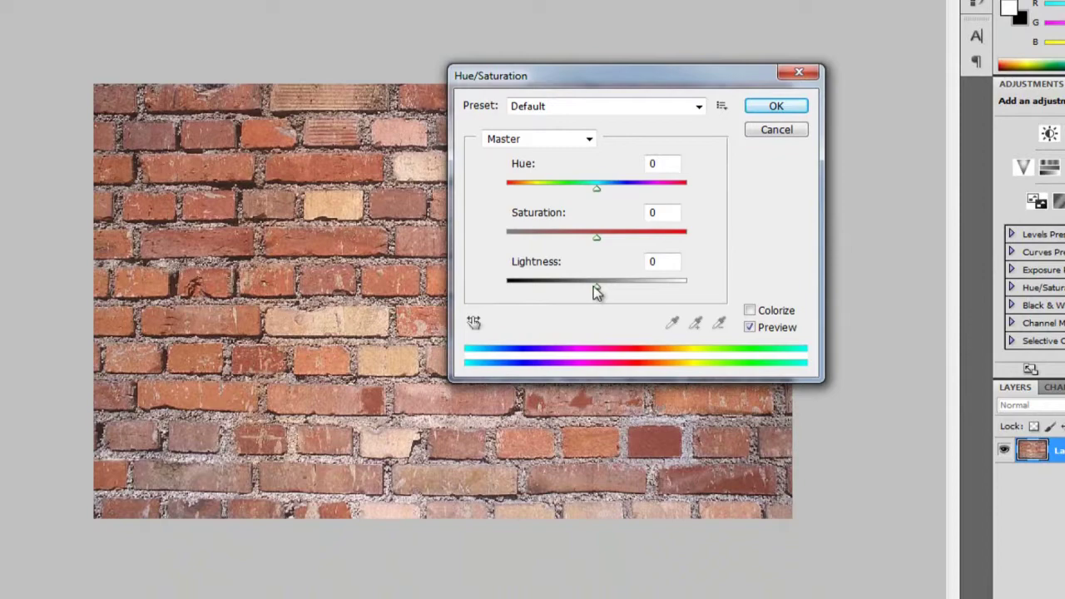
drag(594, 286, 536, 299)
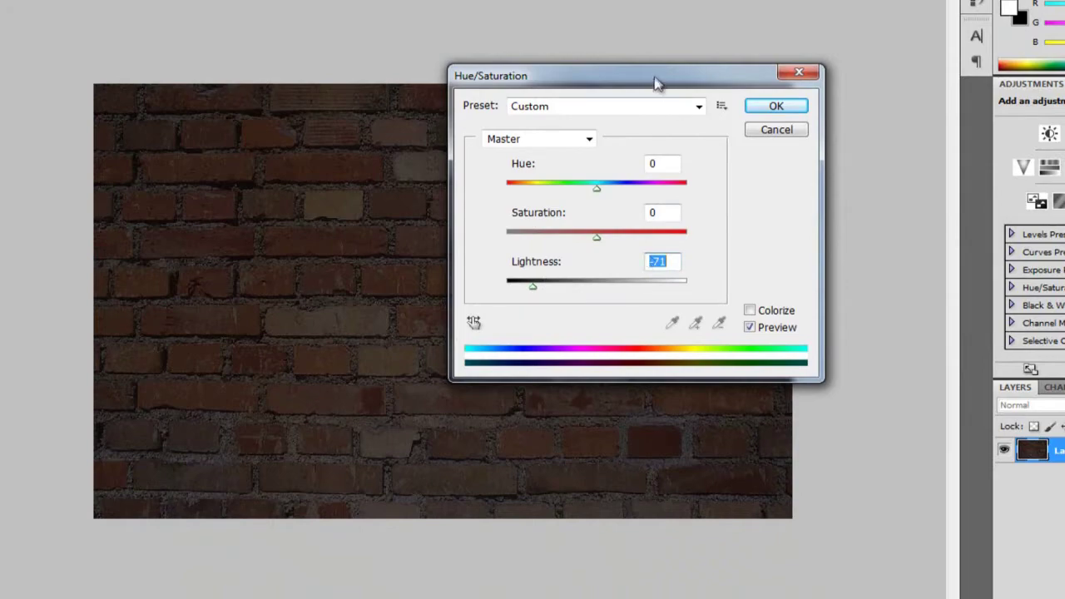
mouse_move(655, 84)
mouse_down()
mouse_move(362, 289)
mouse_move(616, 97)
mouse_move(567, 148)
mouse_move(548, 111)
mouse_up()
click(683, 127)
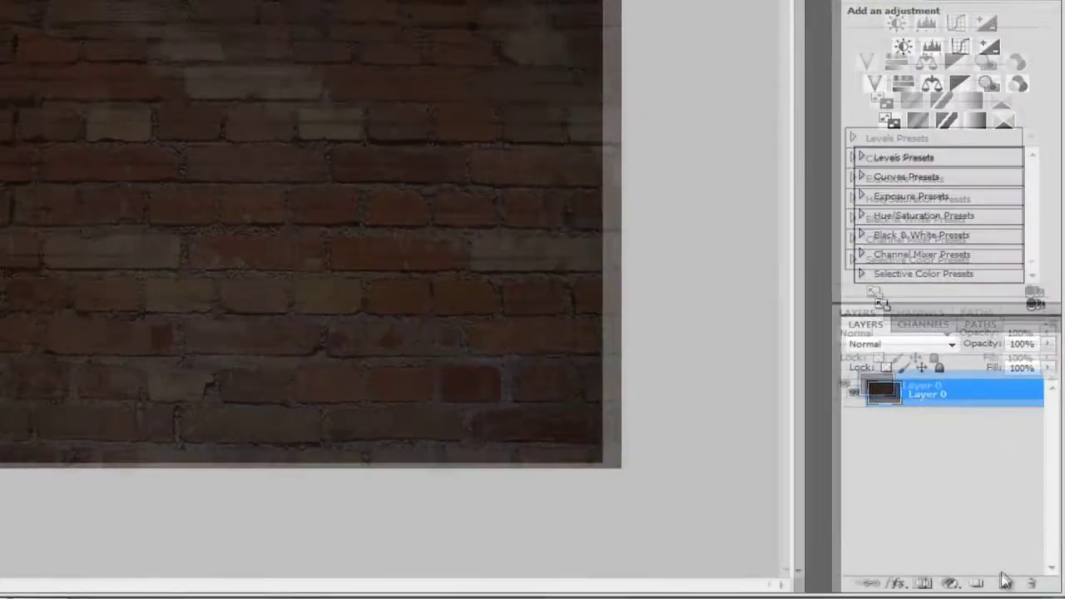
- Add a new layer and fill it with rendered Clouds
click(1020, 587)
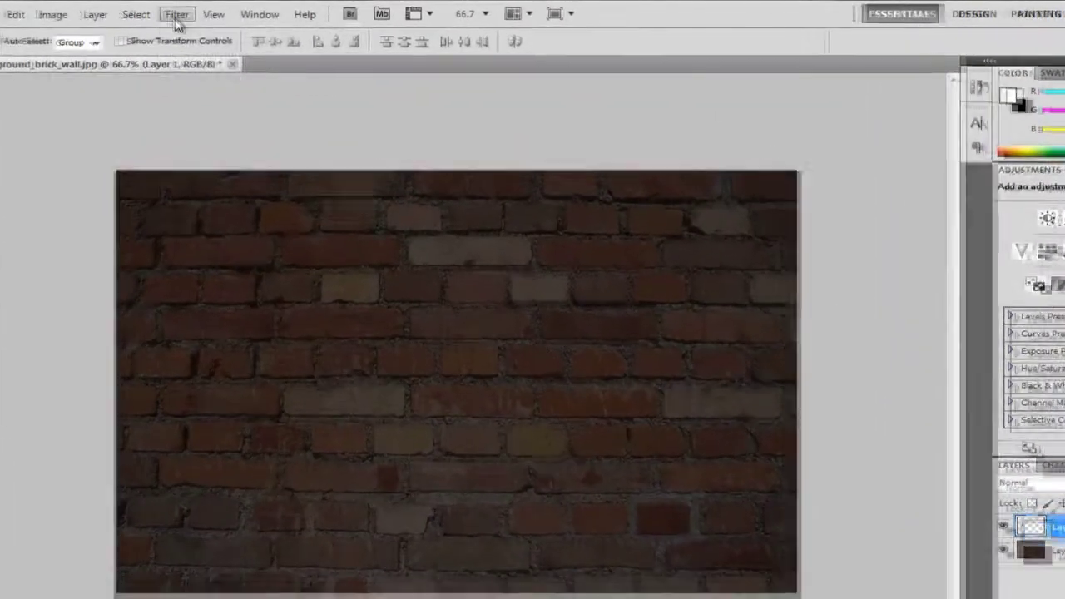
click(207, 11)
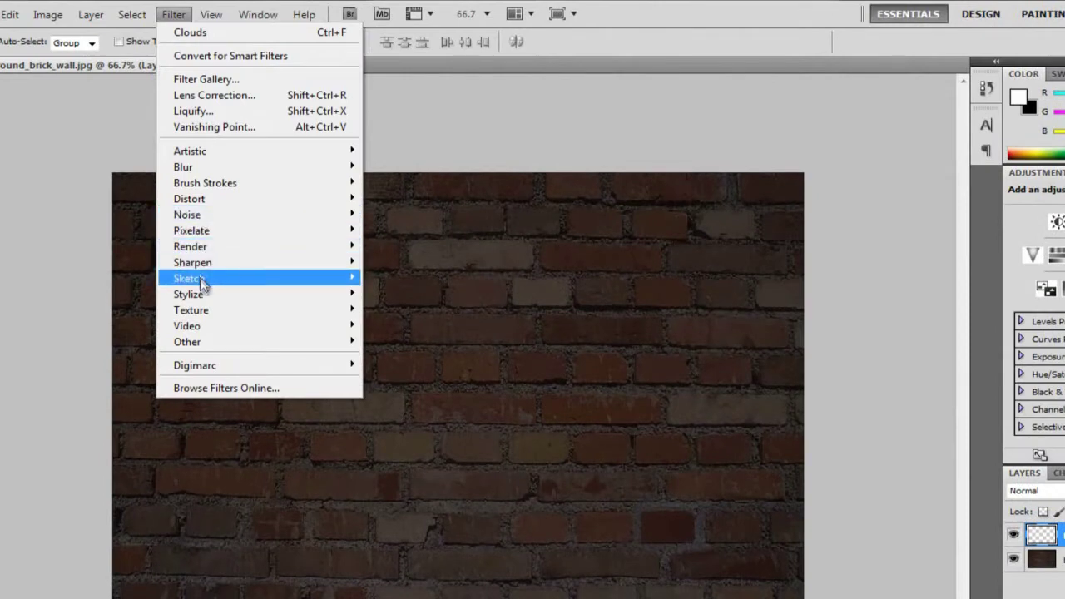
mouse_move(198, 248)
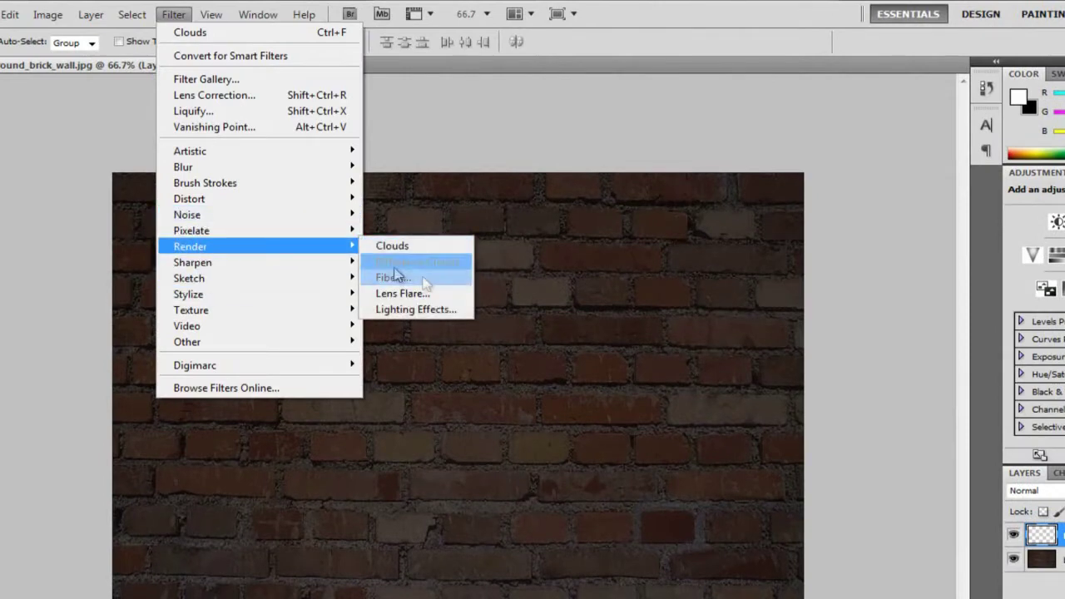
click(404, 246)
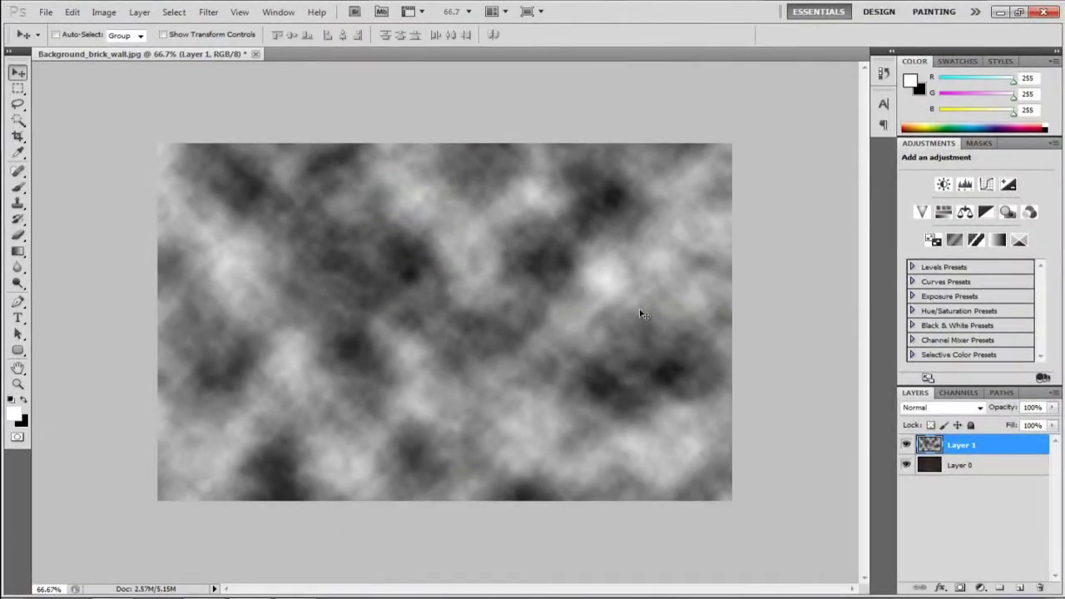
- Blend the clouds layer with Color Dodge and nudge it slightly
click(979, 408)
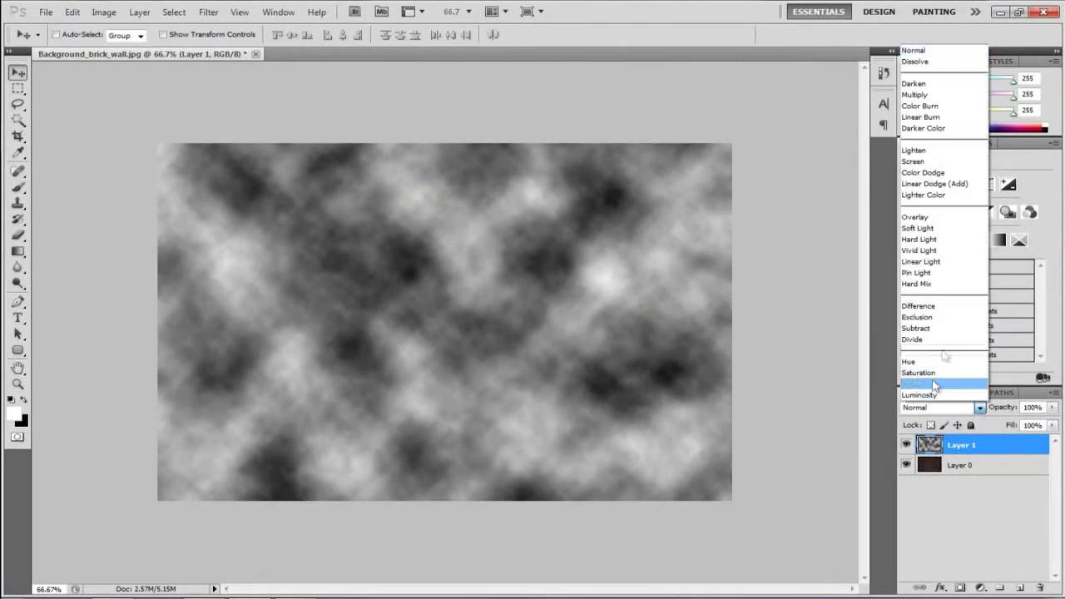
click(921, 172)
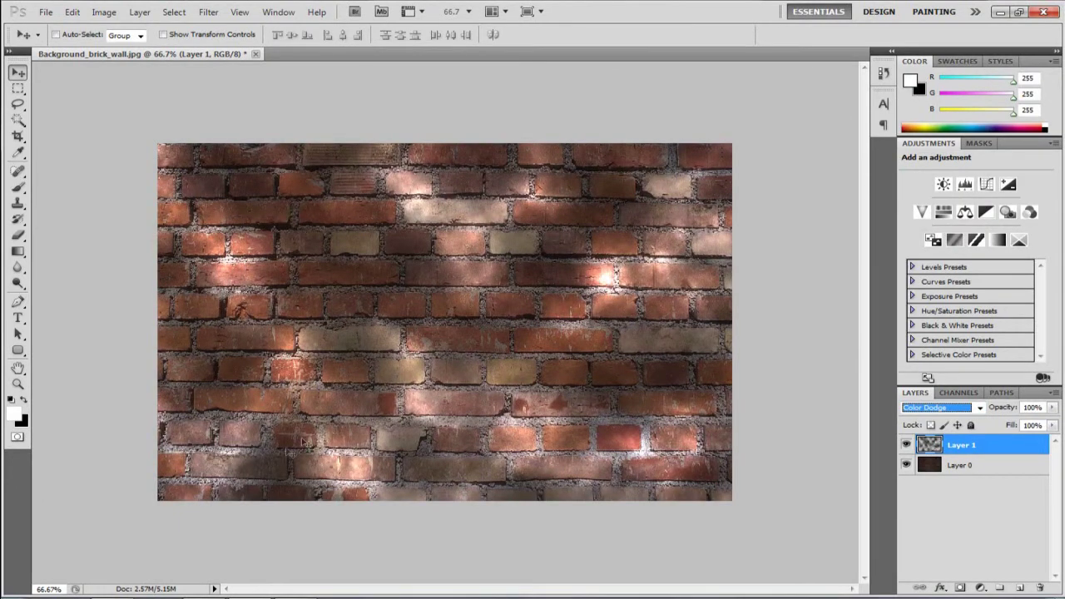
mouse_move(463, 356)
mouse_down()
mouse_move(500, 333)
mouse_move(472, 365)
mouse_move(449, 356)
mouse_up()
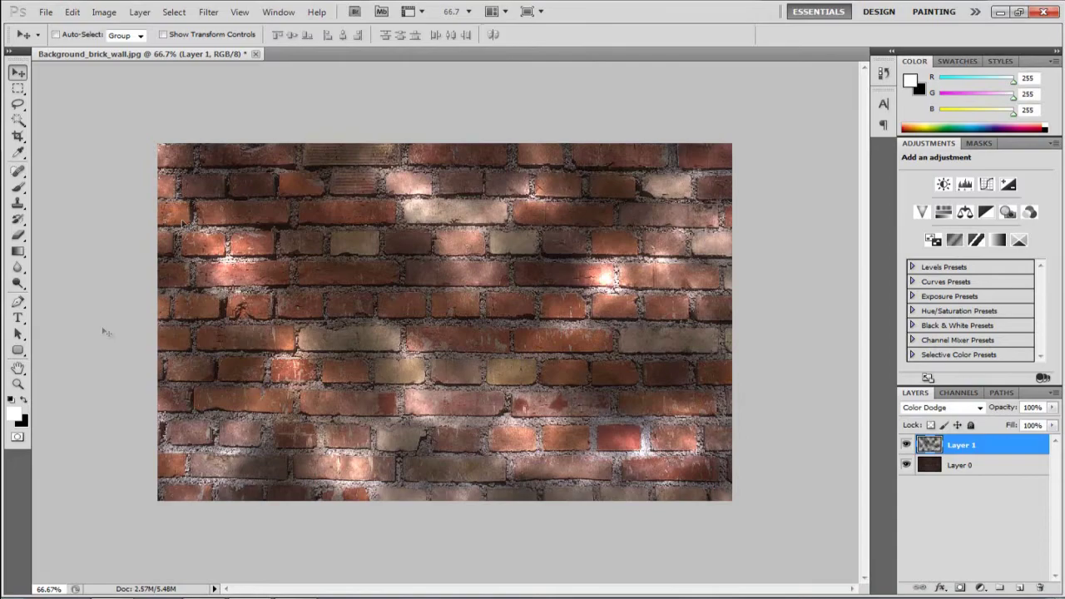
- Switch to the Eraser tool and set its brush size to 64 px
click(18, 234)
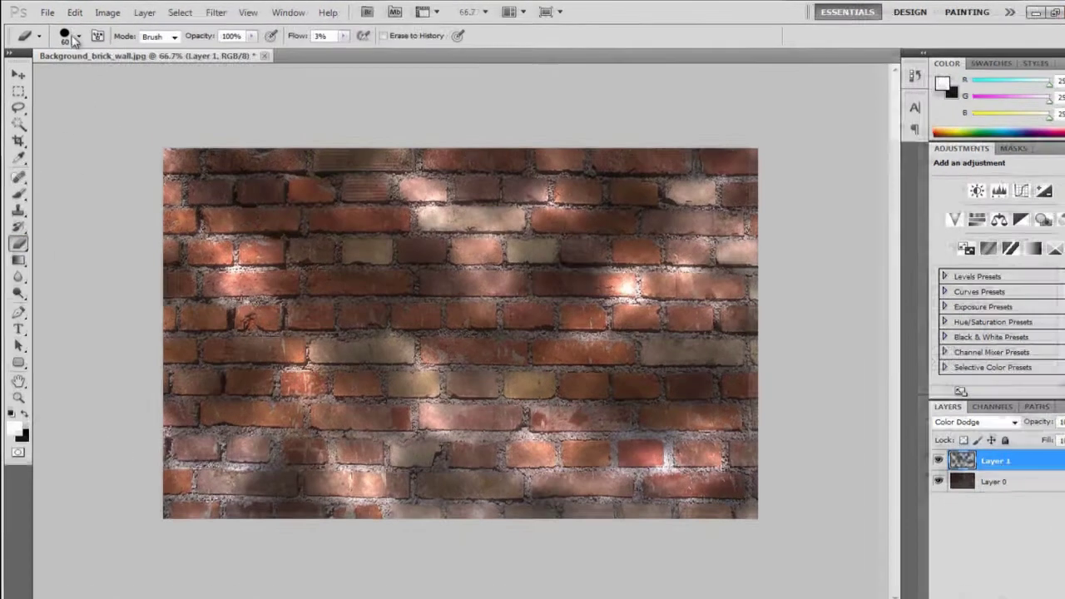
click(76, 34)
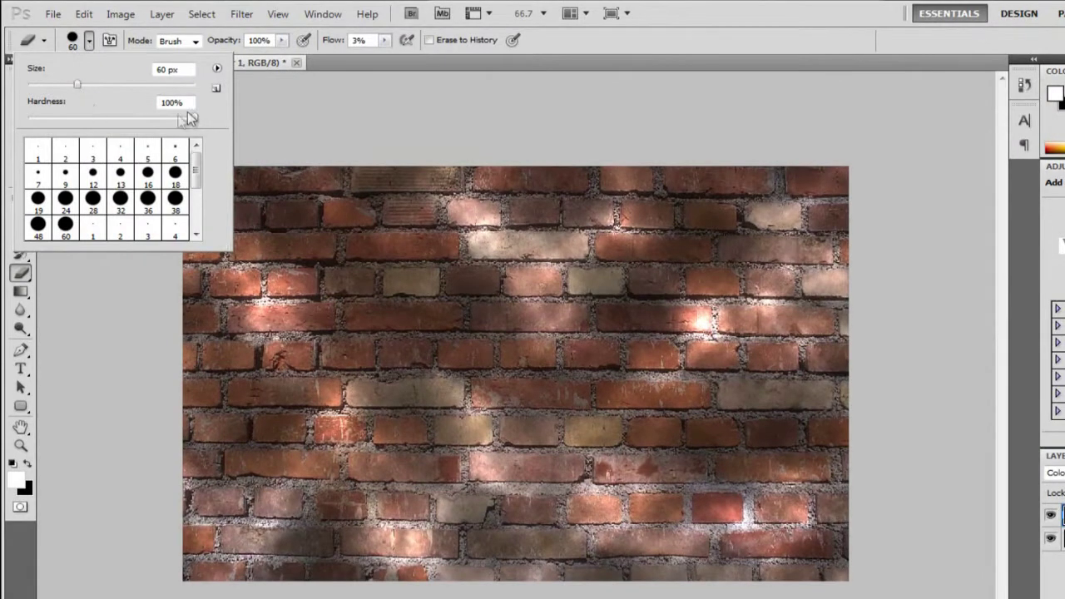
drag(78, 87, 80, 85)
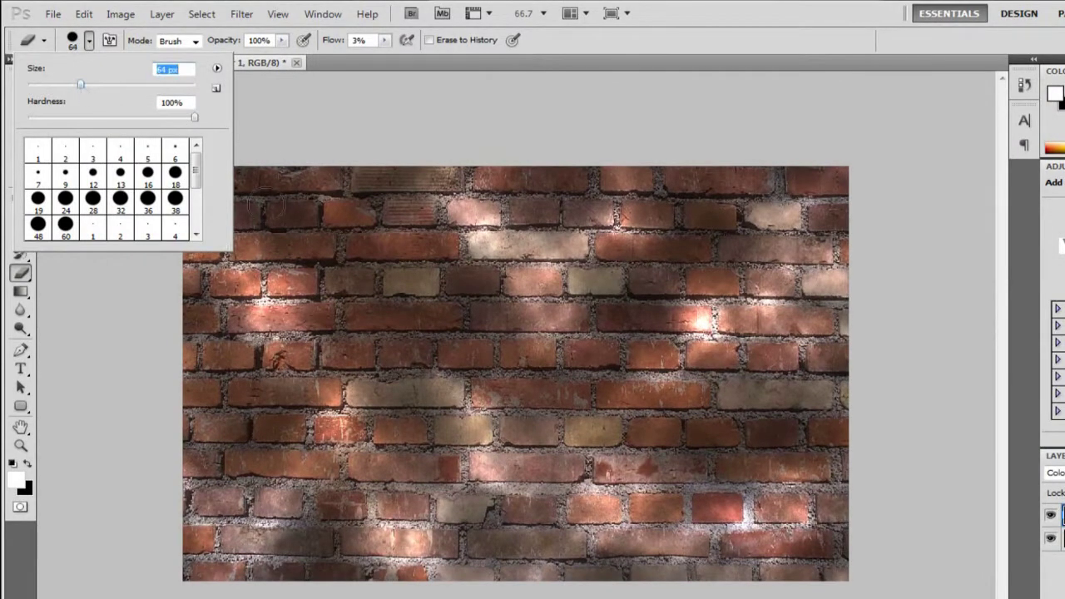
click(279, 93)
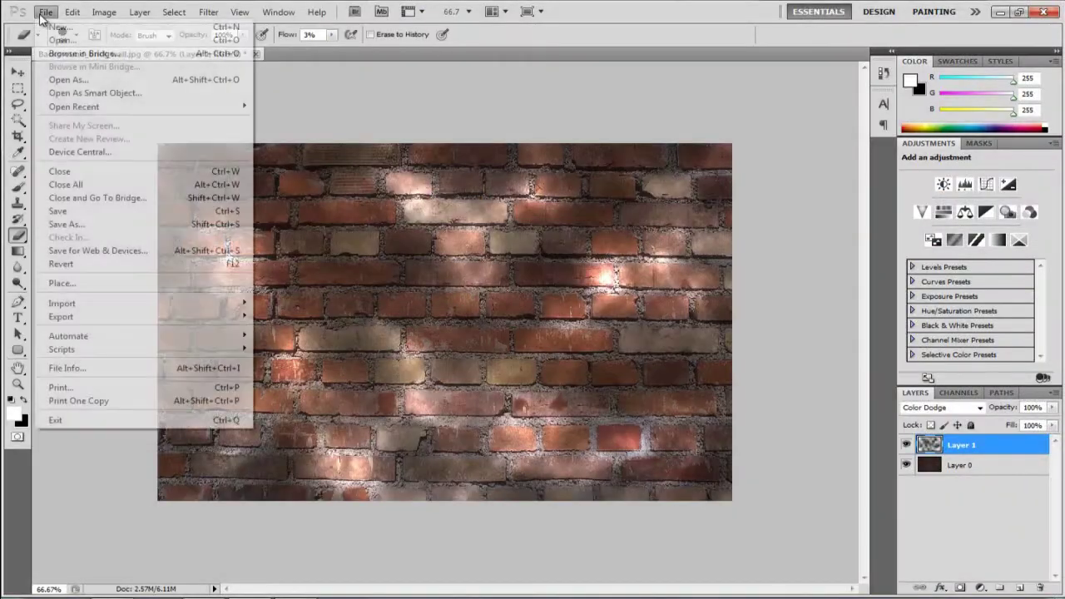
- Create a new blank document with width 14 and height 900
click(60, 27)
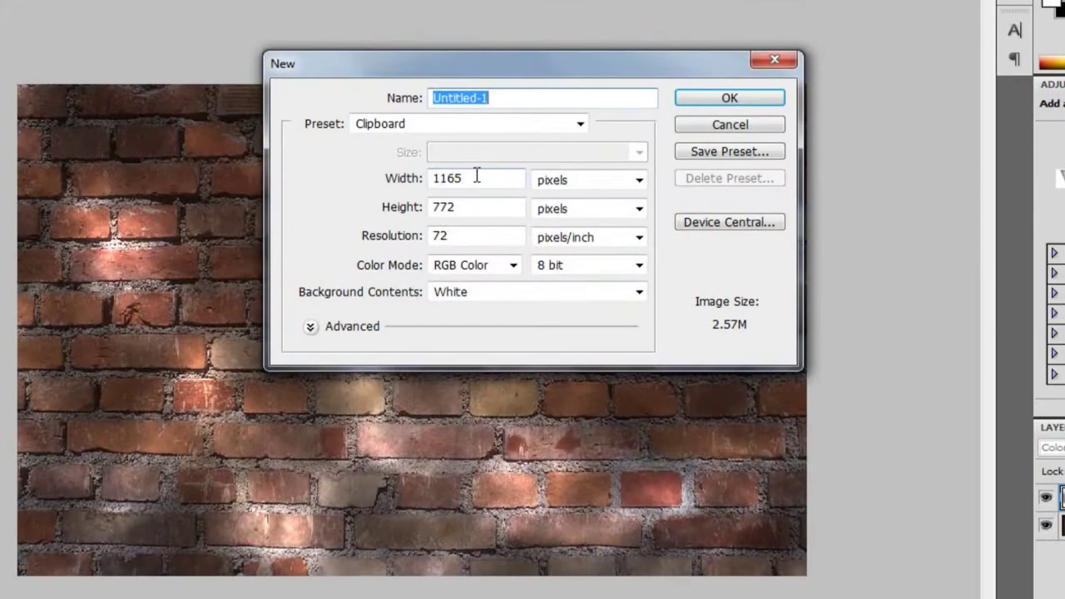
double_click(477, 178)
key(BackSpace)
text(1440)
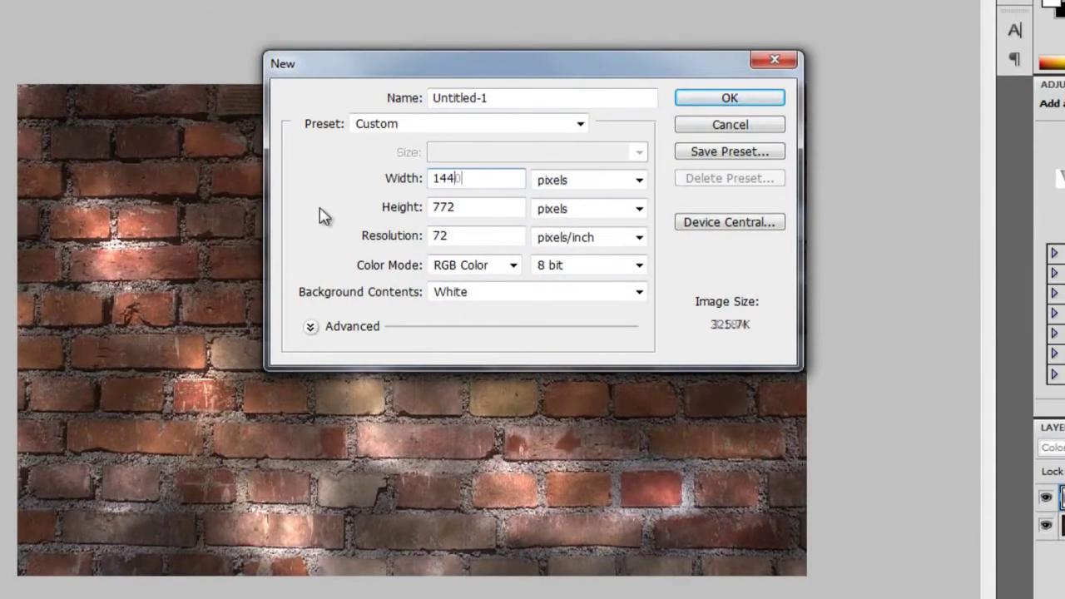
double_click(478, 210)
key(BackSpace)
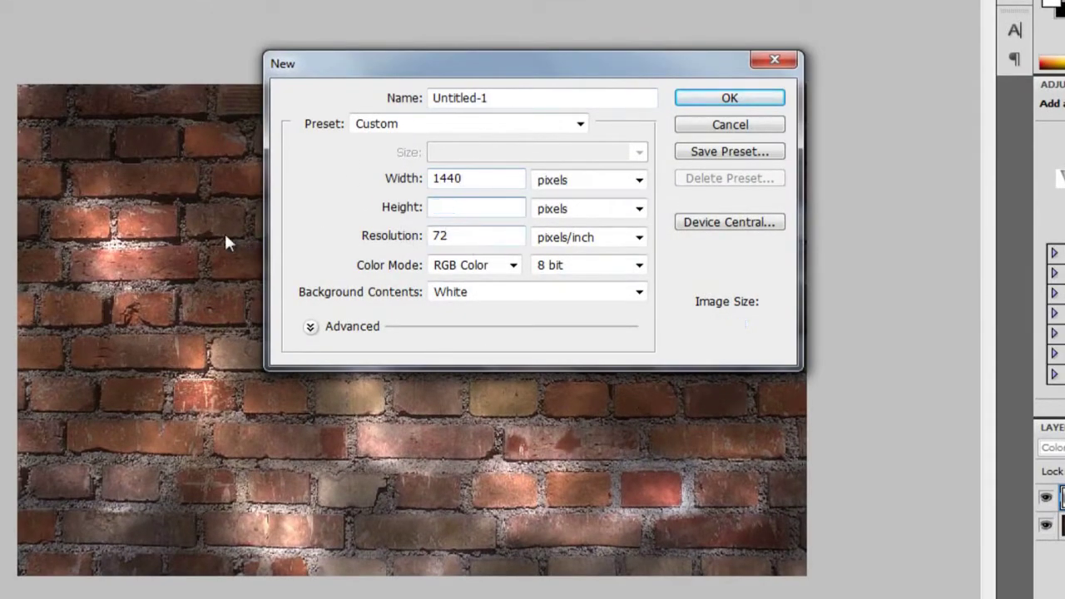
text(900)
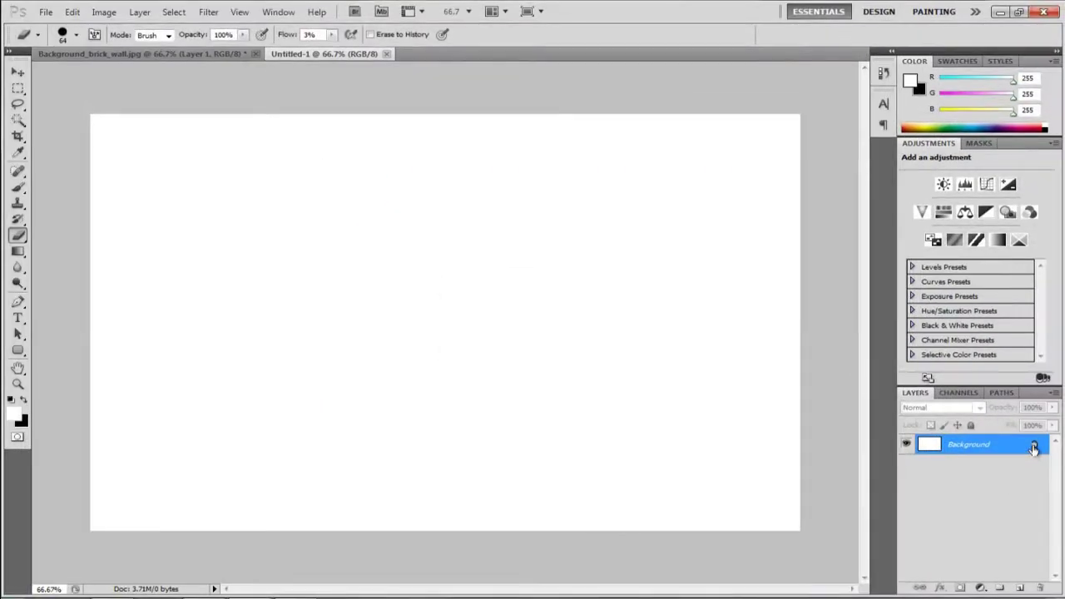
- Unlock the background, select the whole brick wall photo and Copy Merged
drag(1034, 448, 1039, 586)
key(v)
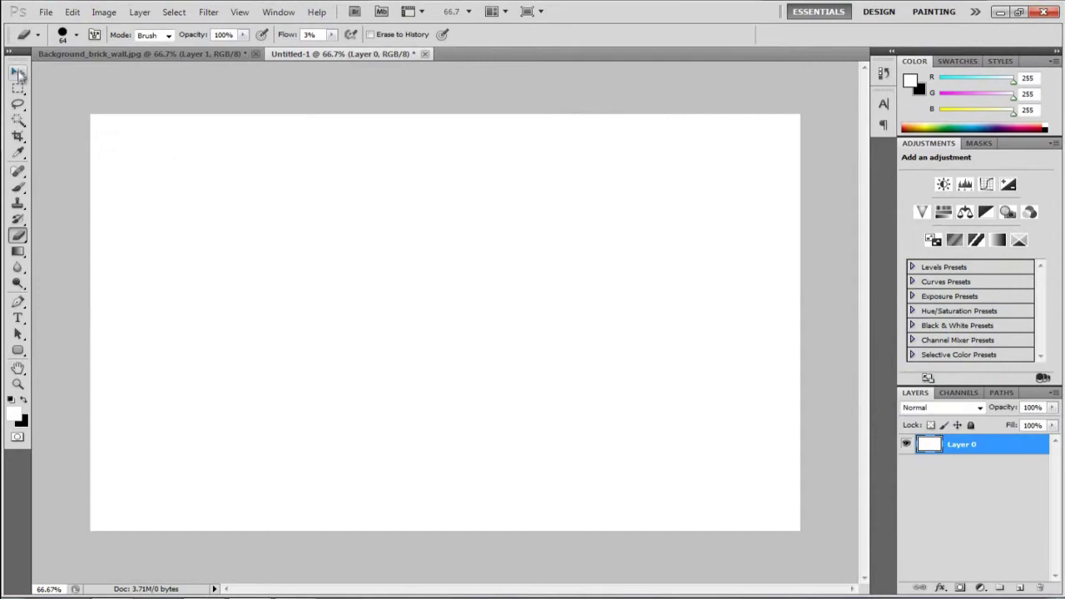
click(116, 54)
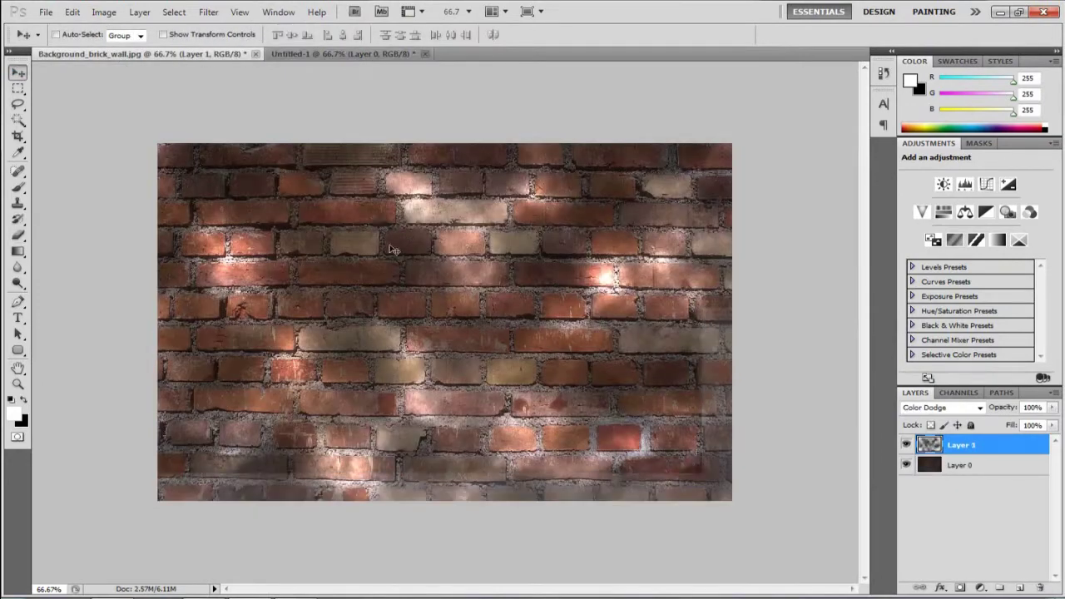
click(17, 88)
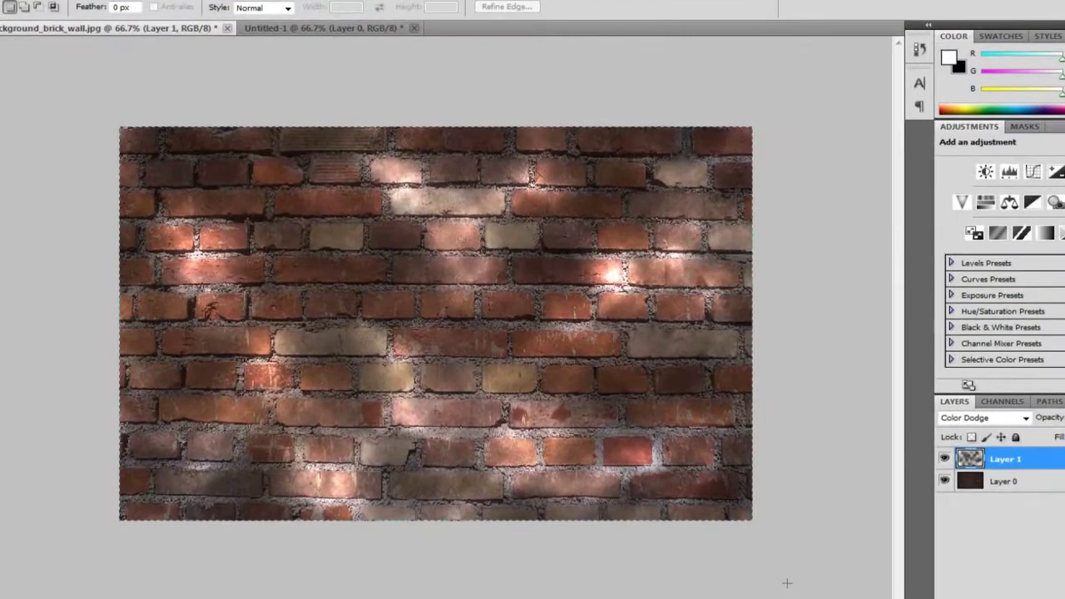
key(ctrl+a)
click(78, 9)
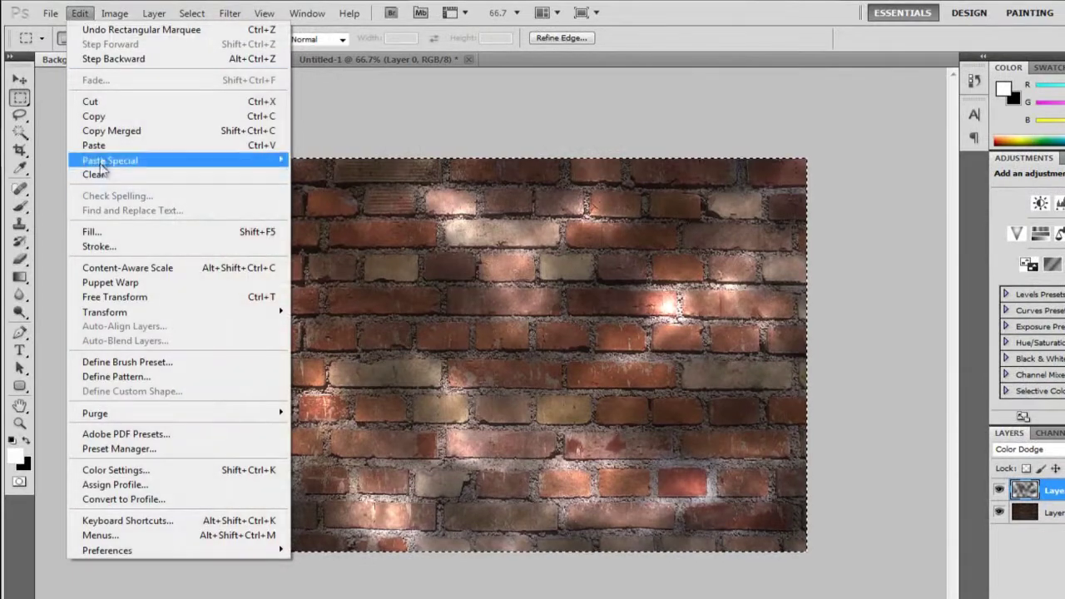
click(134, 132)
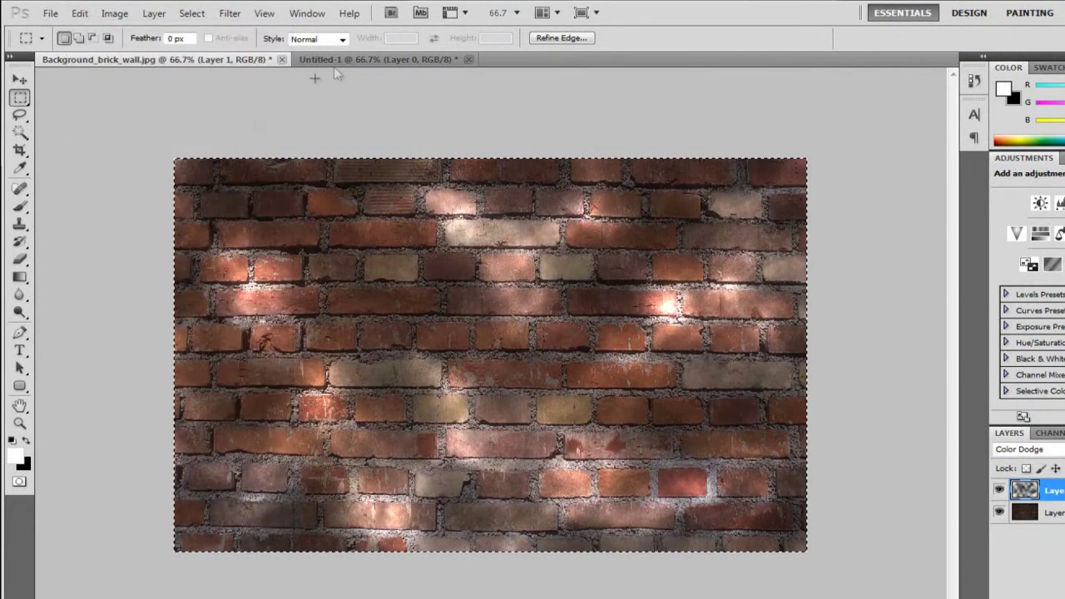
- Paste the wall into Untitled-1 and scale it to fill the canvas
click(379, 60)
key(ctrl+v)
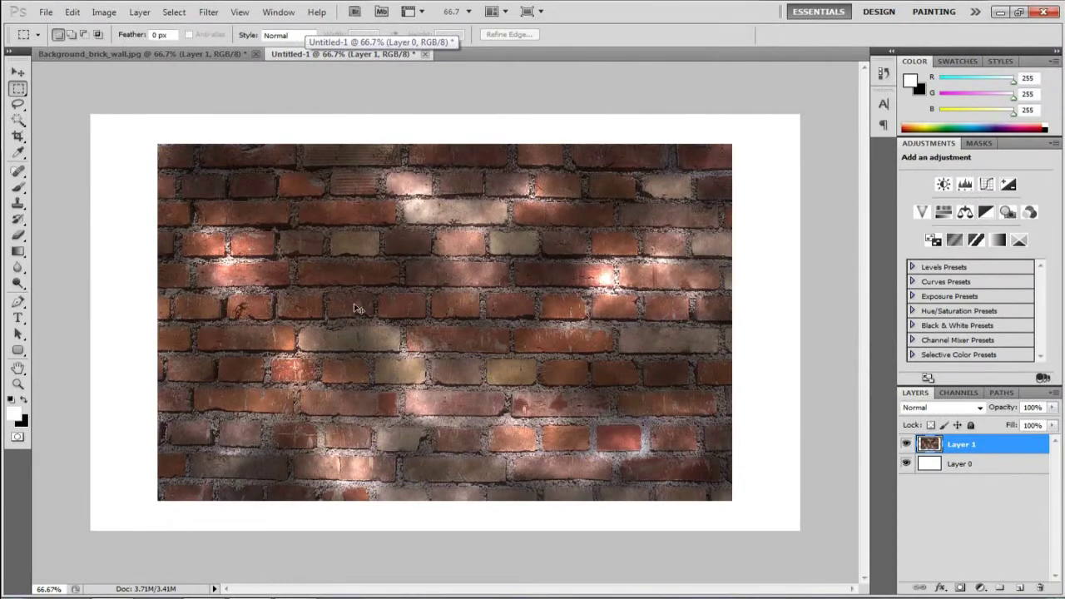
key(ctrl+t)
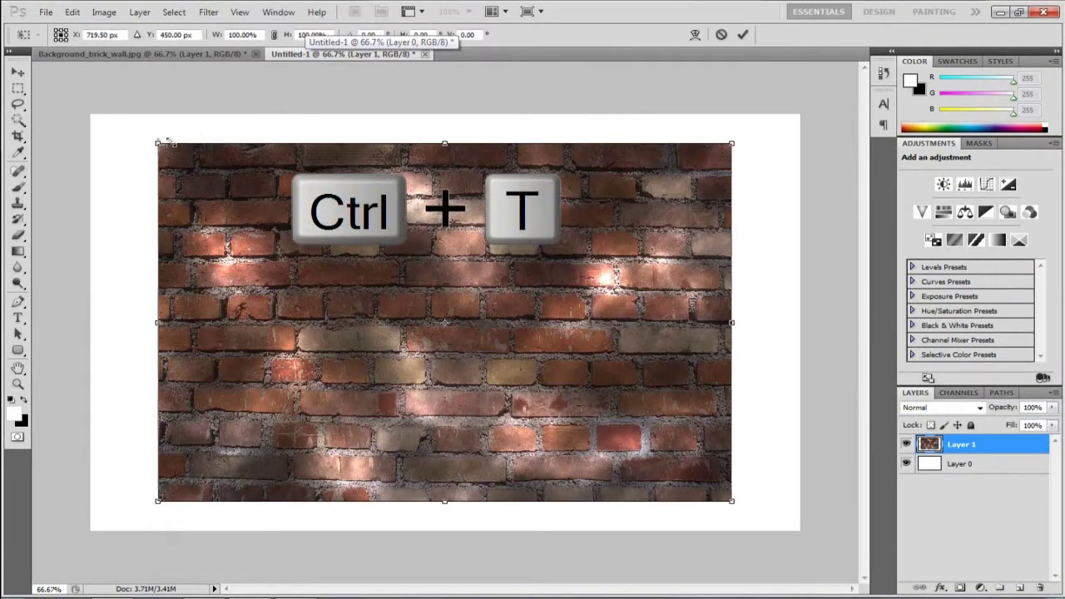
drag(163, 142, 90, 114)
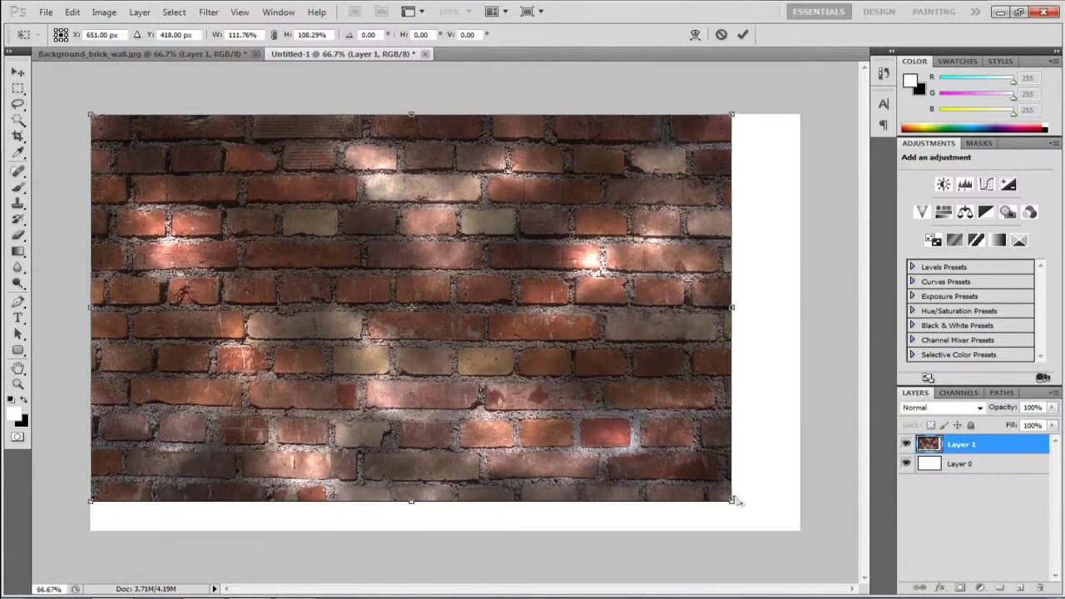
drag(738, 502, 803, 531)
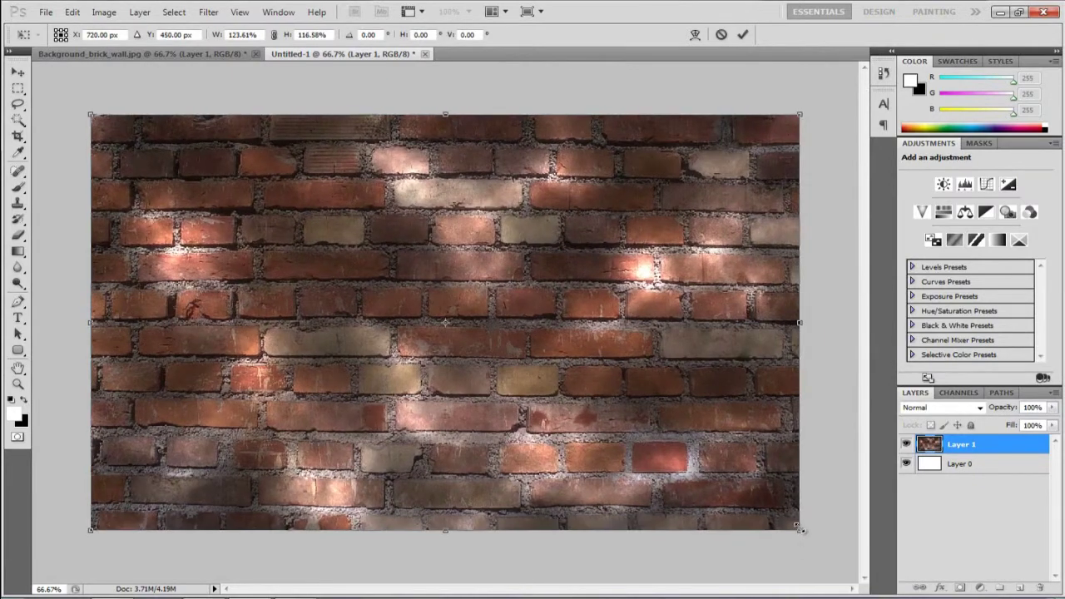
click(18, 72)
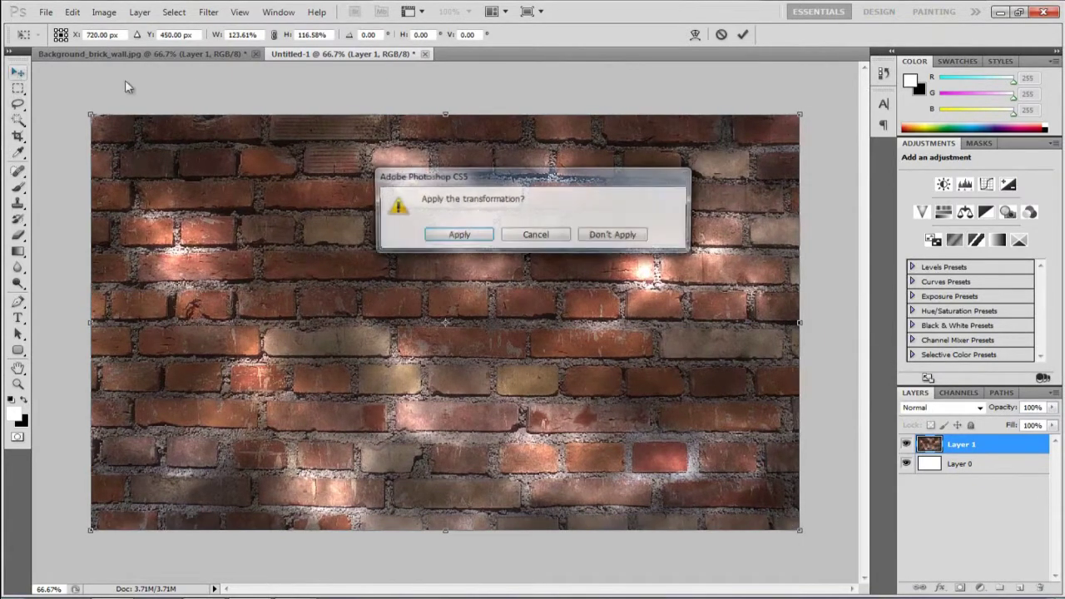
click(458, 235)
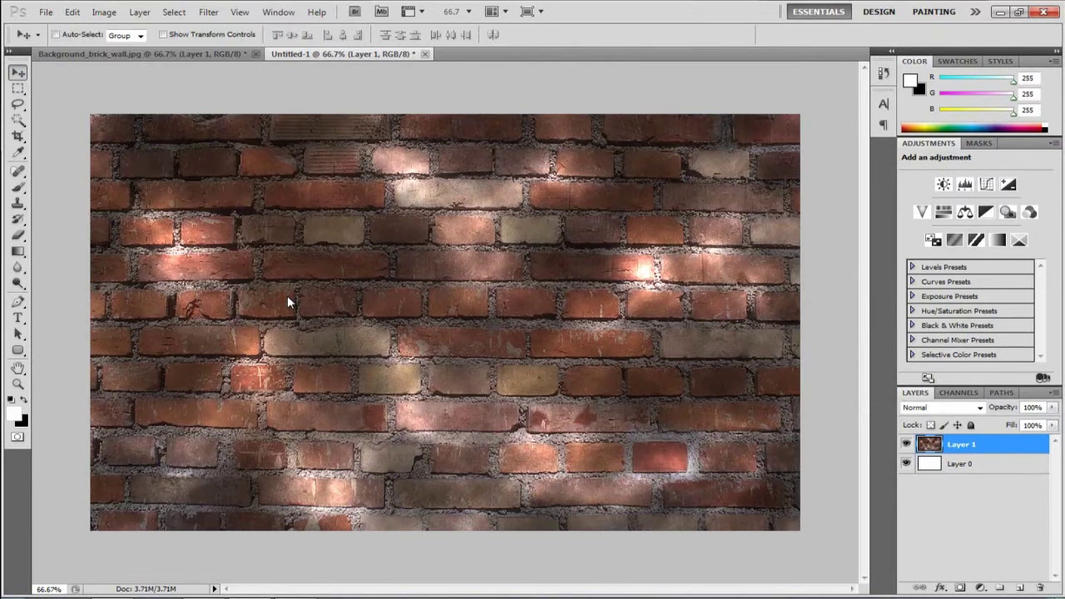
- Close Background_brick_wall.jpg without saving changes
click(125, 54)
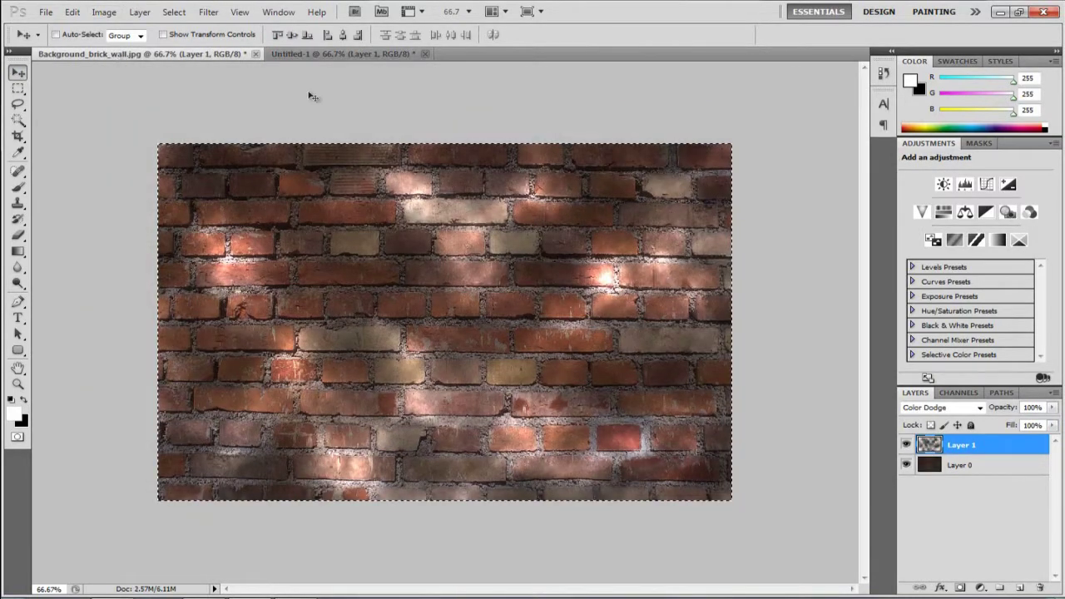
click(255, 54)
click(507, 241)
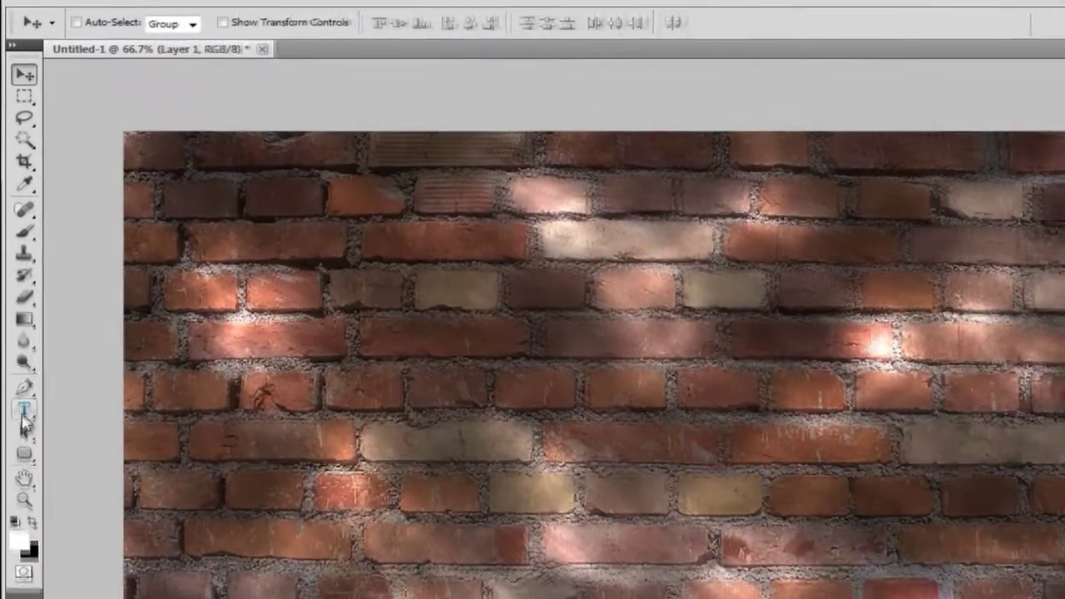
- Type white 'Neon Text' on the wall and move it to the centre
click(18, 320)
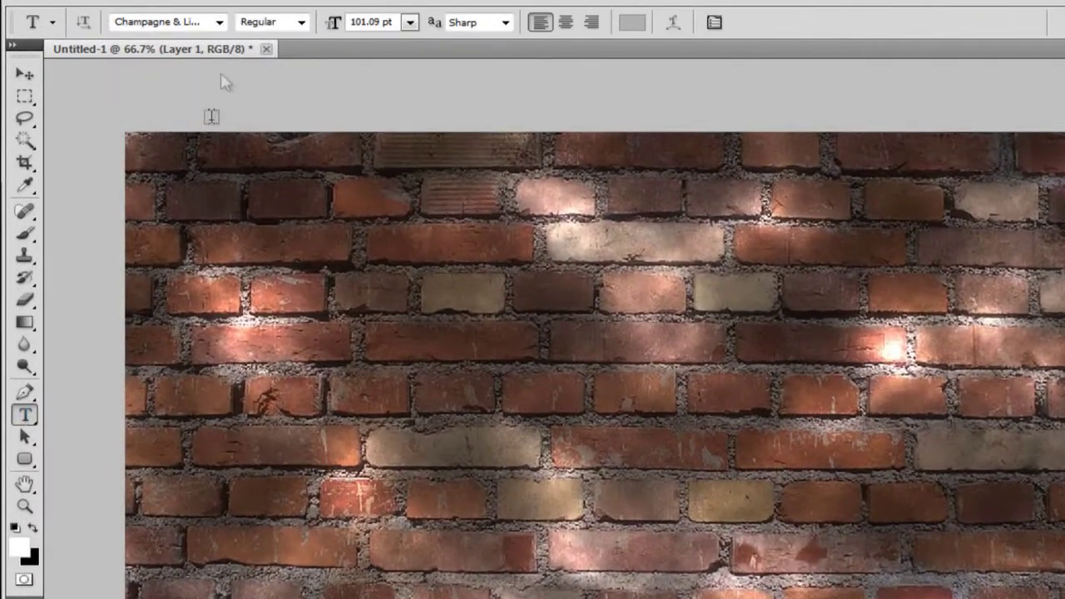
click(220, 23)
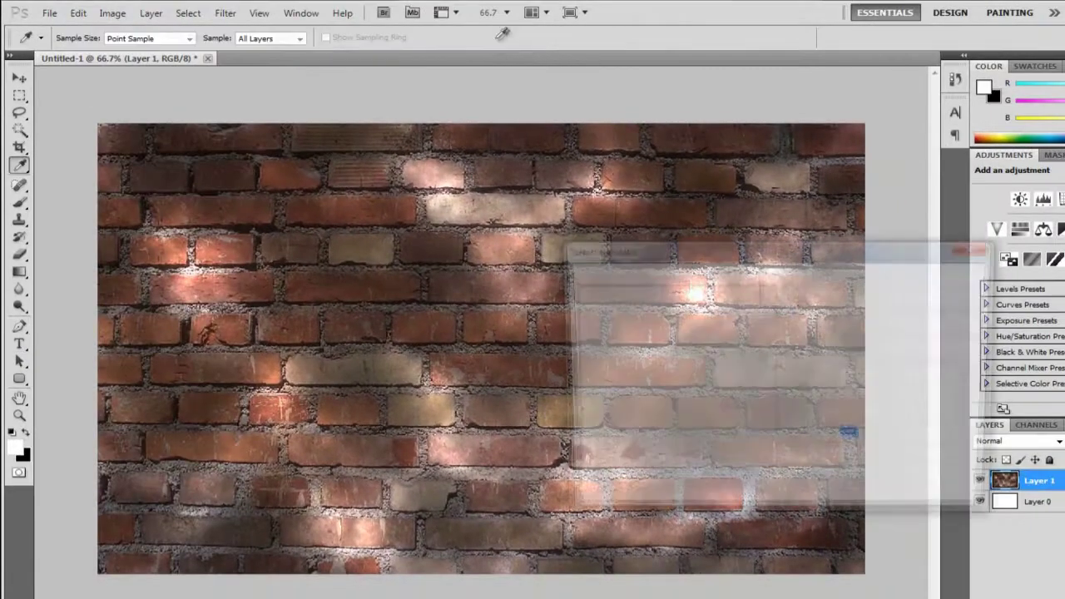
click(575, 285)
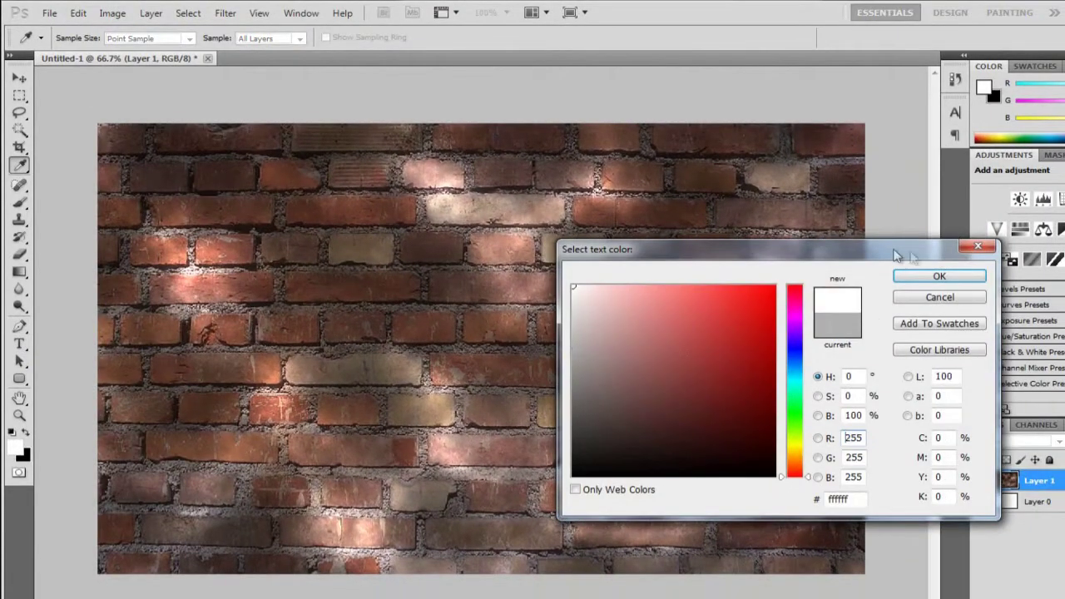
click(943, 210)
click(193, 367)
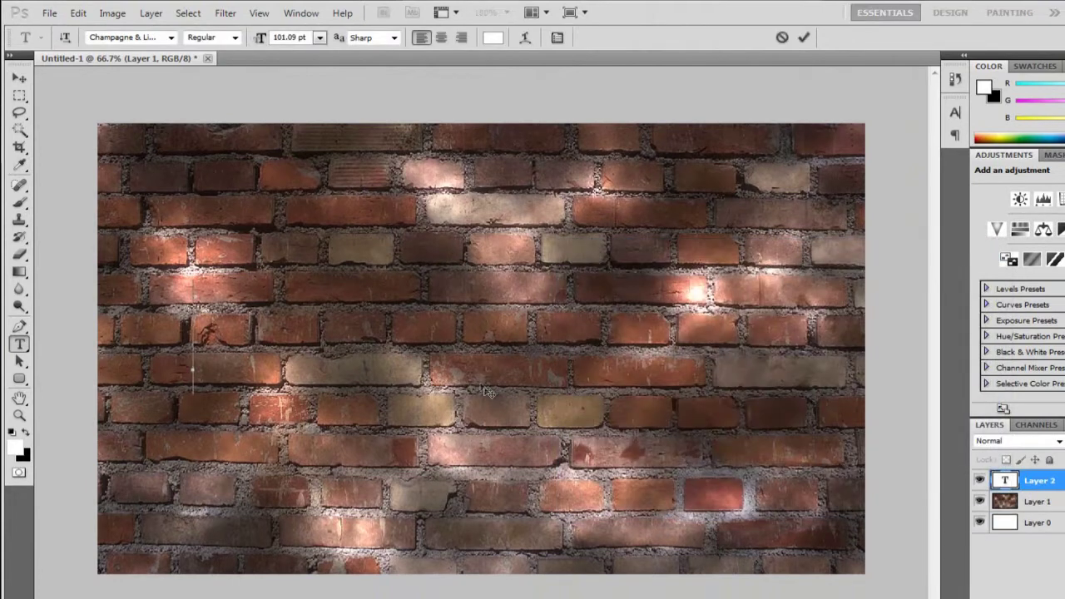
text(Neon)
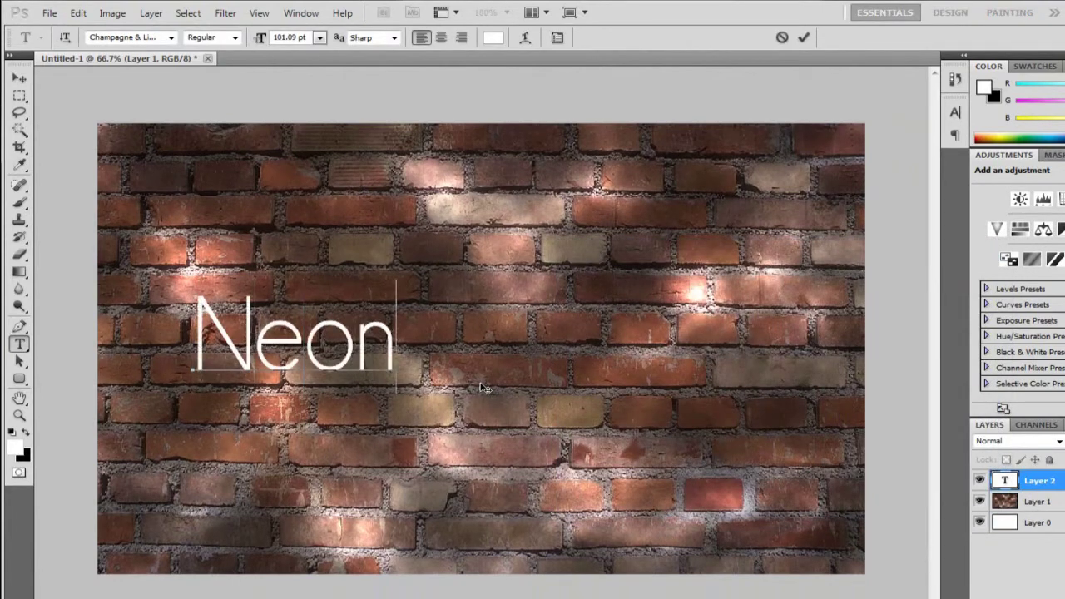
text( Tew)
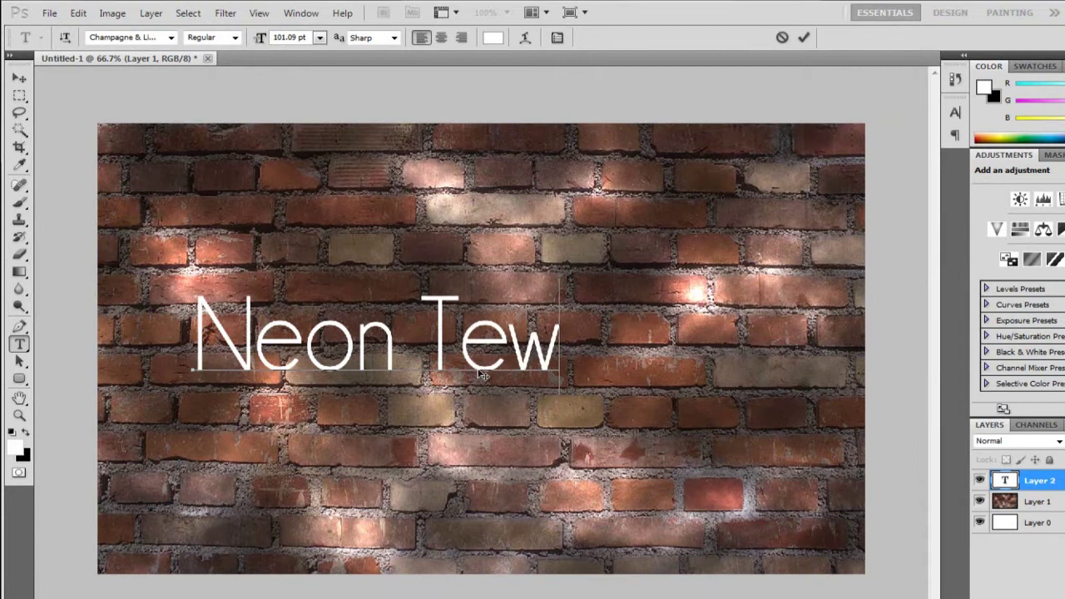
key(BackSpace)
text(xt)
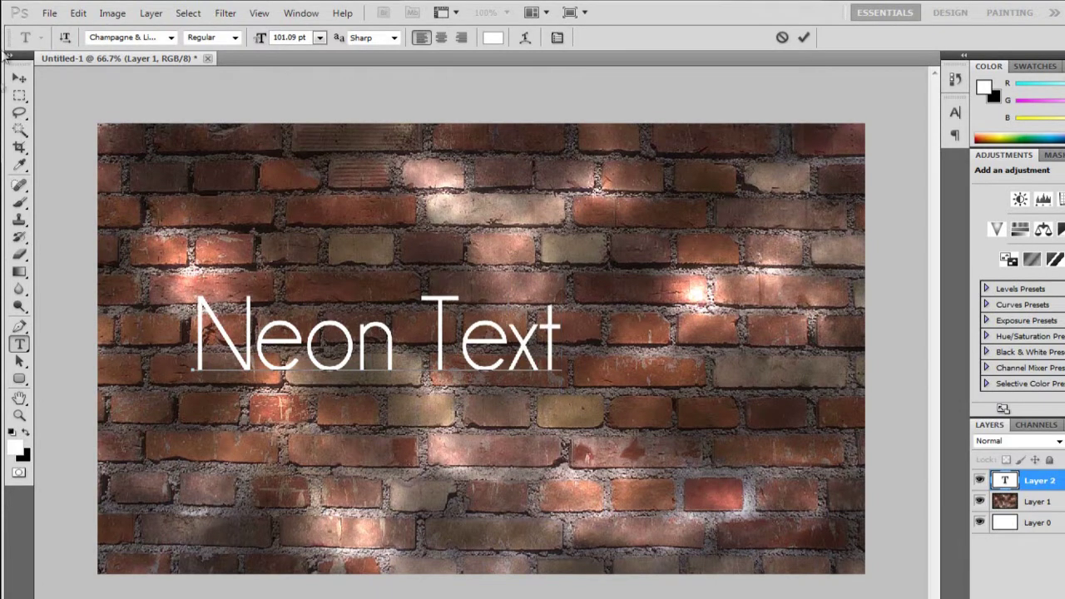
click(18, 78)
drag(381, 350, 473, 341)
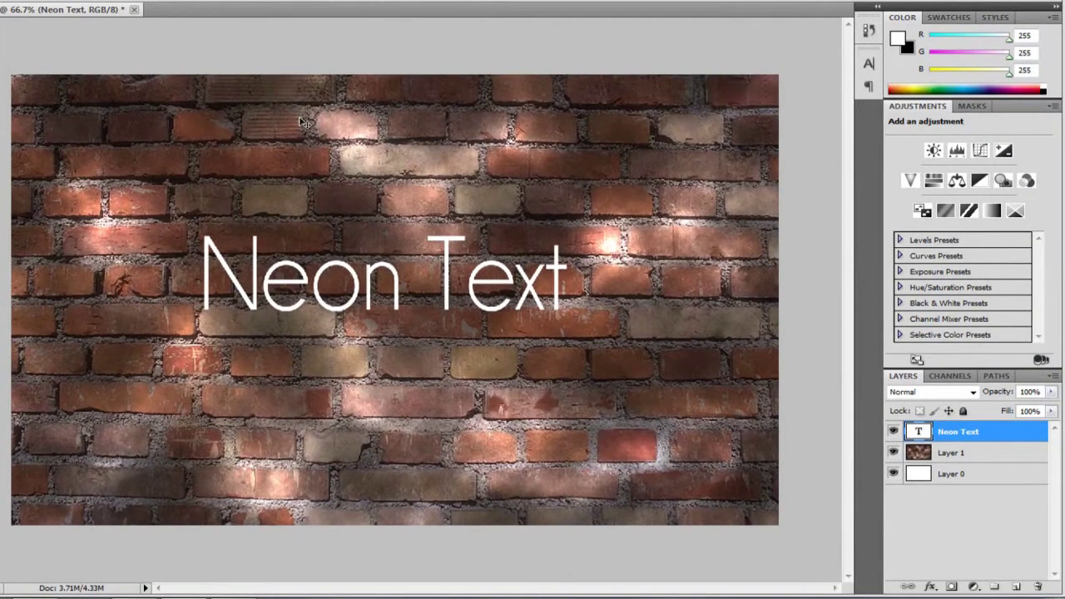
- Select the Neon Text layer and enable Outer Glow in its layer style
click(888, 492)
click(961, 434)
click(931, 588)
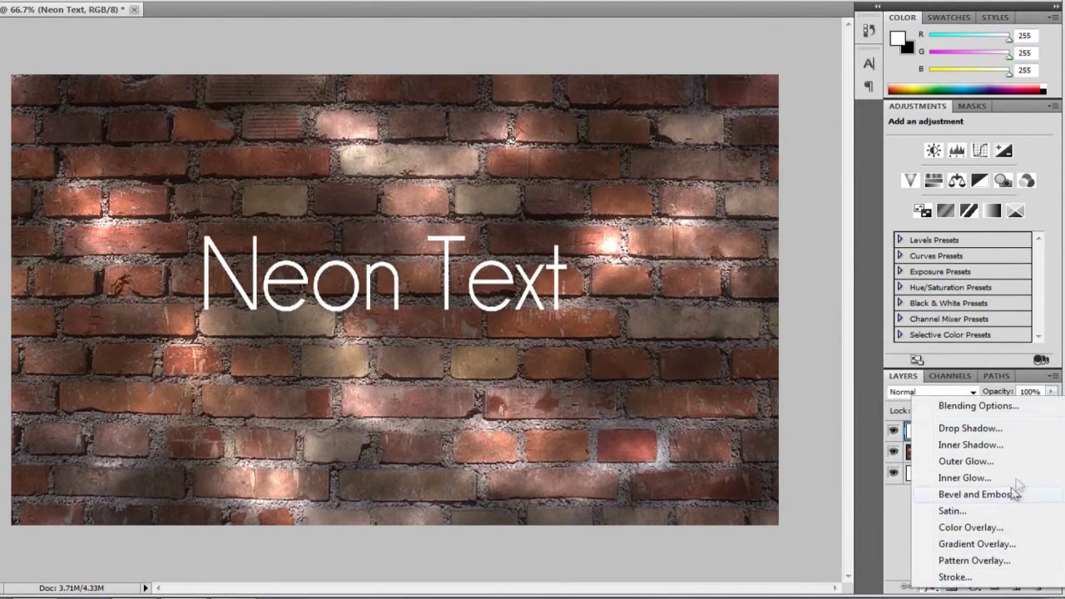
click(978, 408)
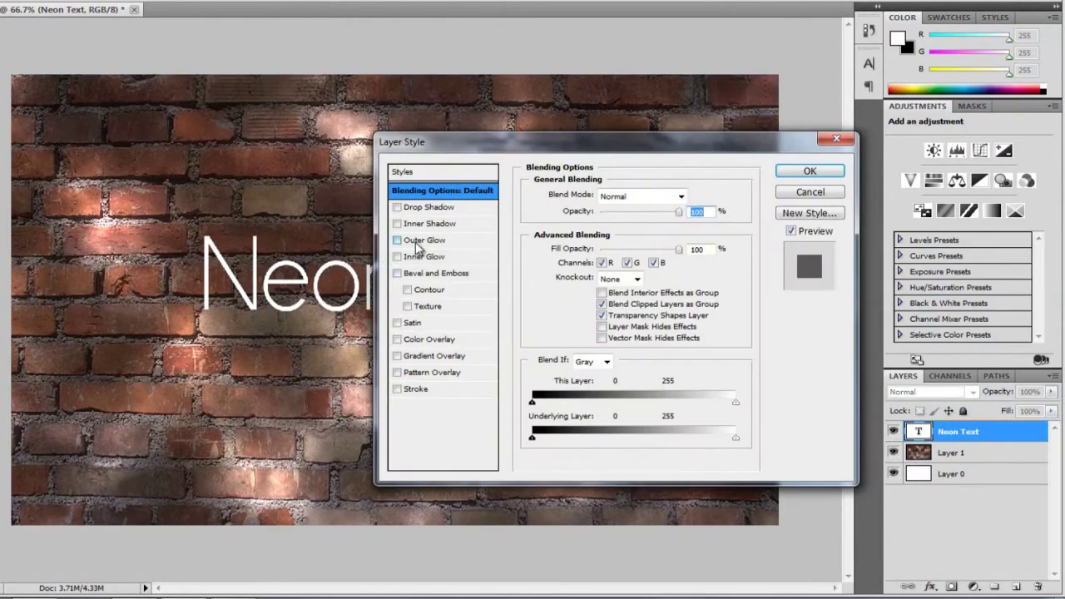
click(420, 241)
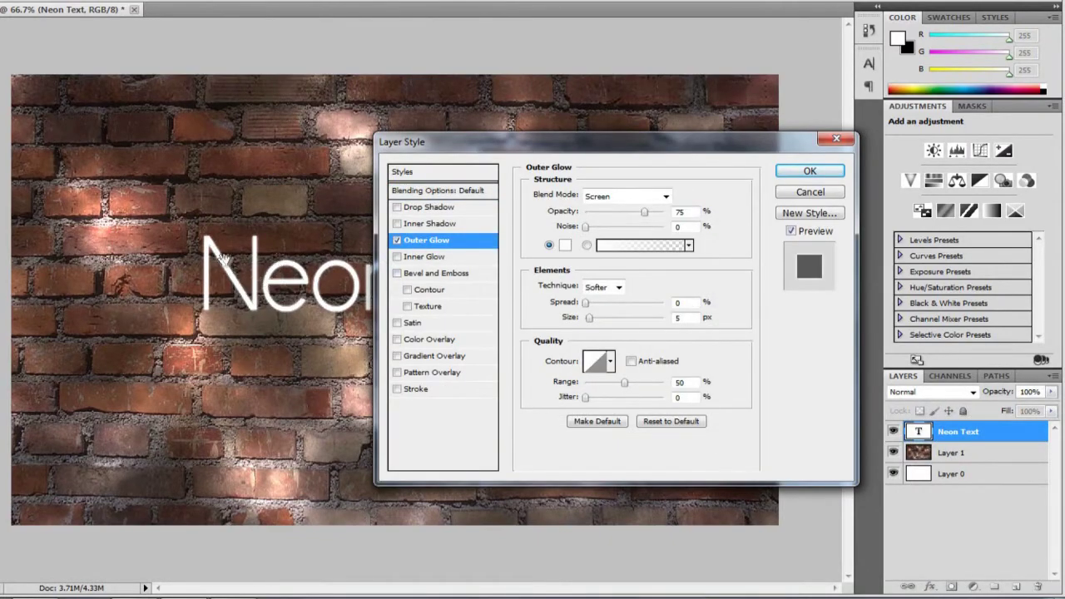
drag(536, 151, 730, 114)
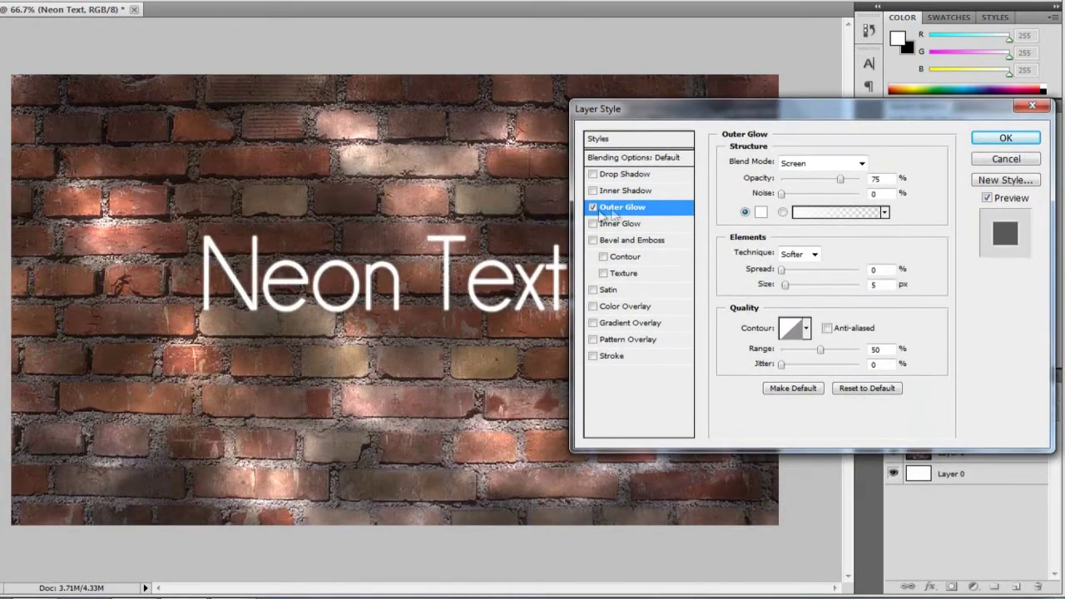
- Set the glow colour to 009cff with 17% spread and 40 px size
click(761, 214)
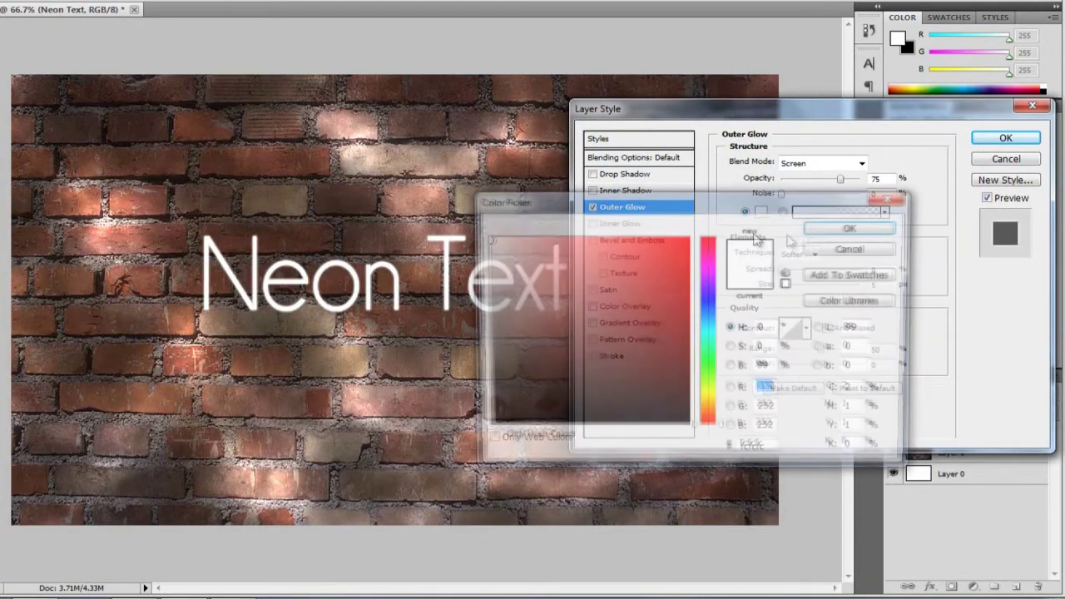
drag(711, 323, 713, 327)
click(687, 239)
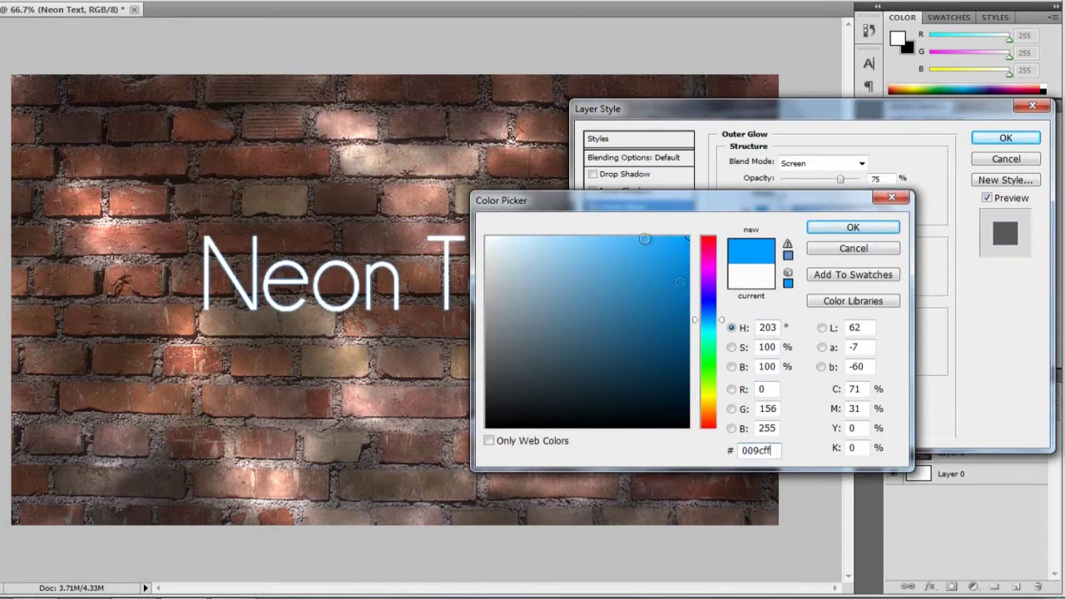
double_click(774, 450)
click(832, 229)
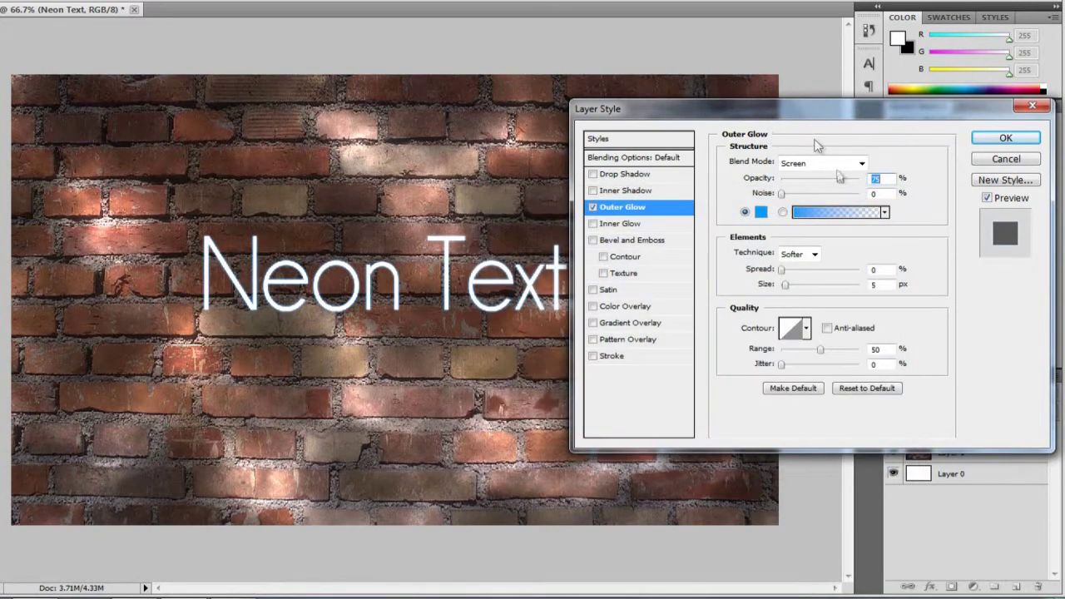
mouse_move(787, 289)
mouse_down()
mouse_move(796, 290)
mouse_move(790, 279)
mouse_up()
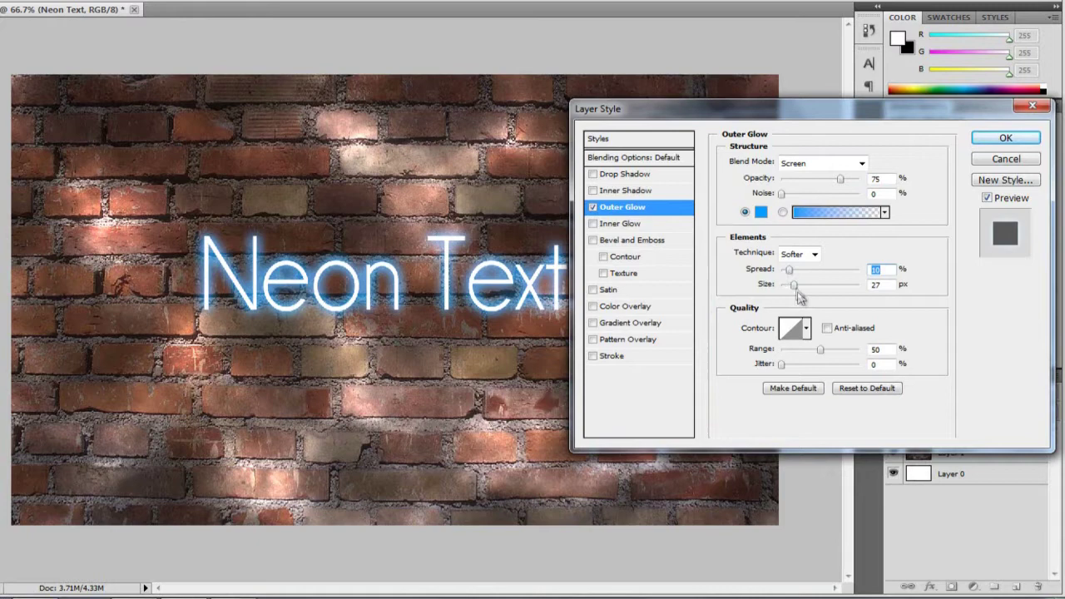
mouse_move(795, 286)
mouse_down()
mouse_move(799, 276)
mouse_move(801, 293)
mouse_up()
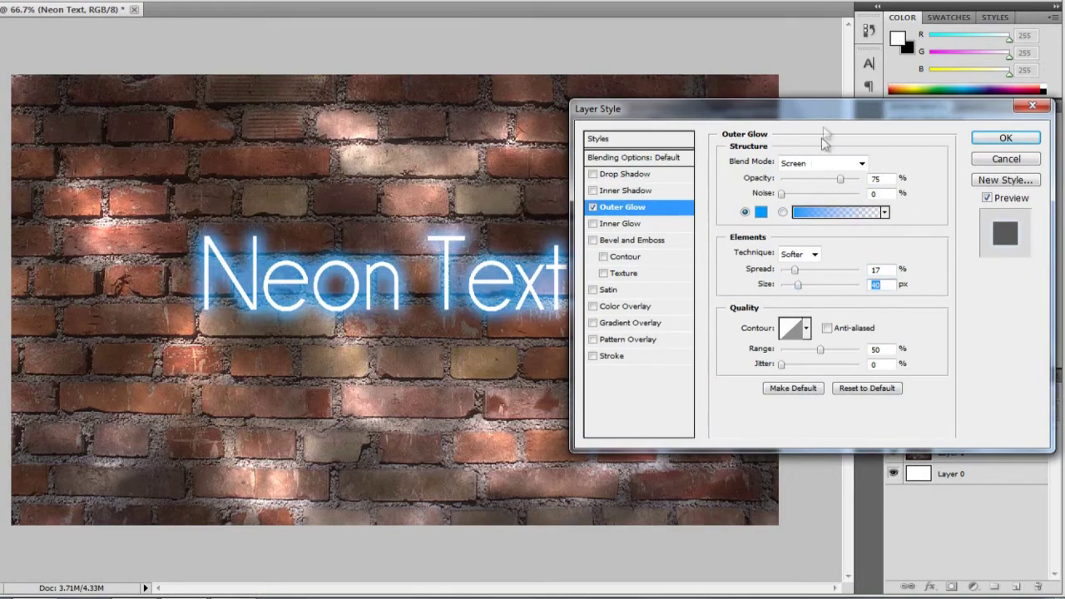
drag(809, 120, 759, 165)
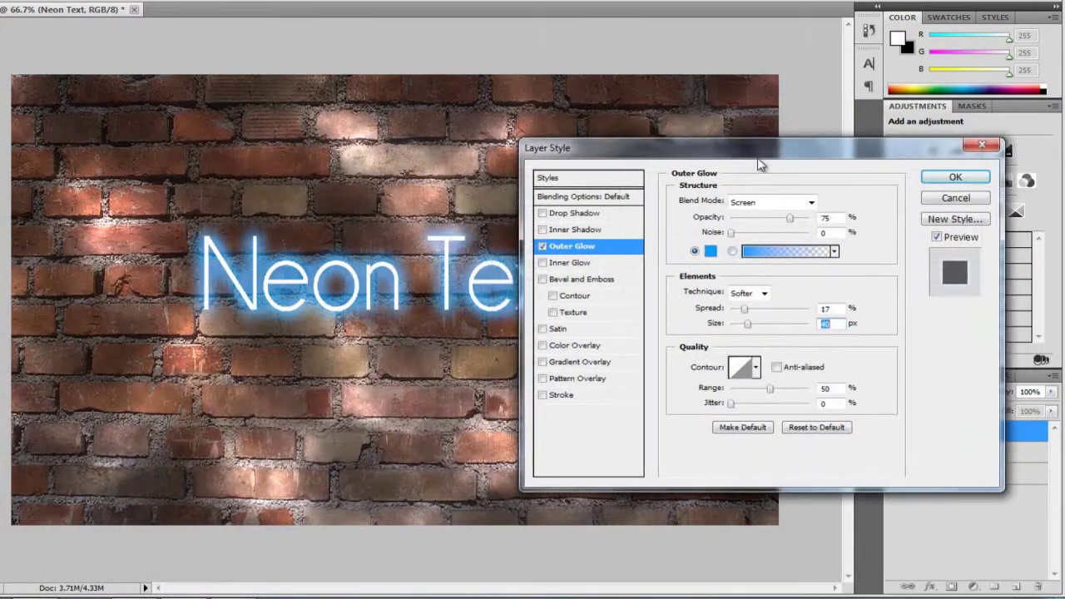
- Add a drop shadow to the text with distance and size 2 px
click(543, 214)
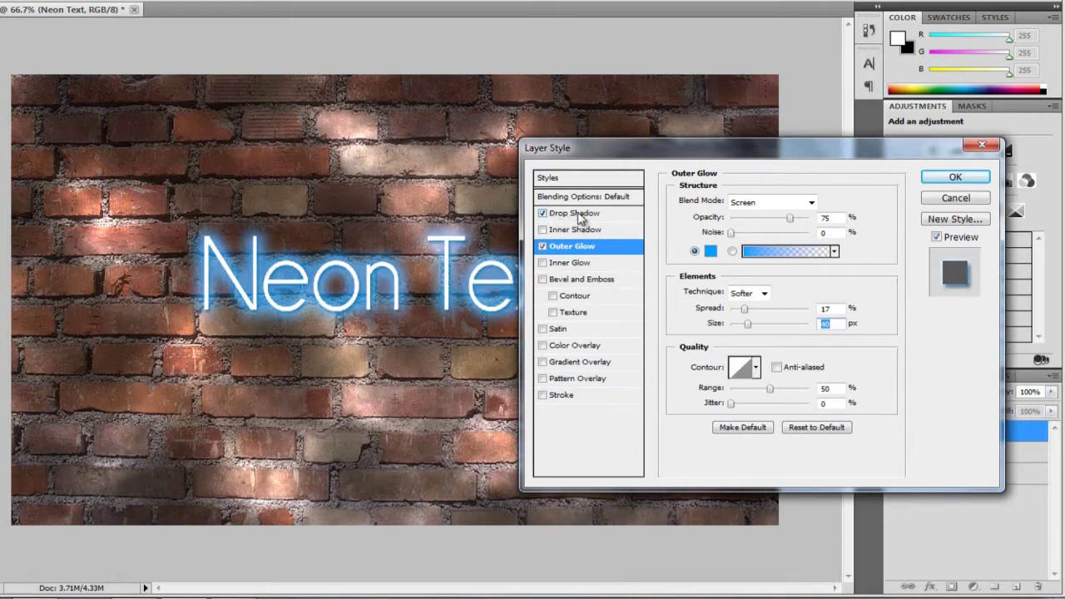
click(580, 215)
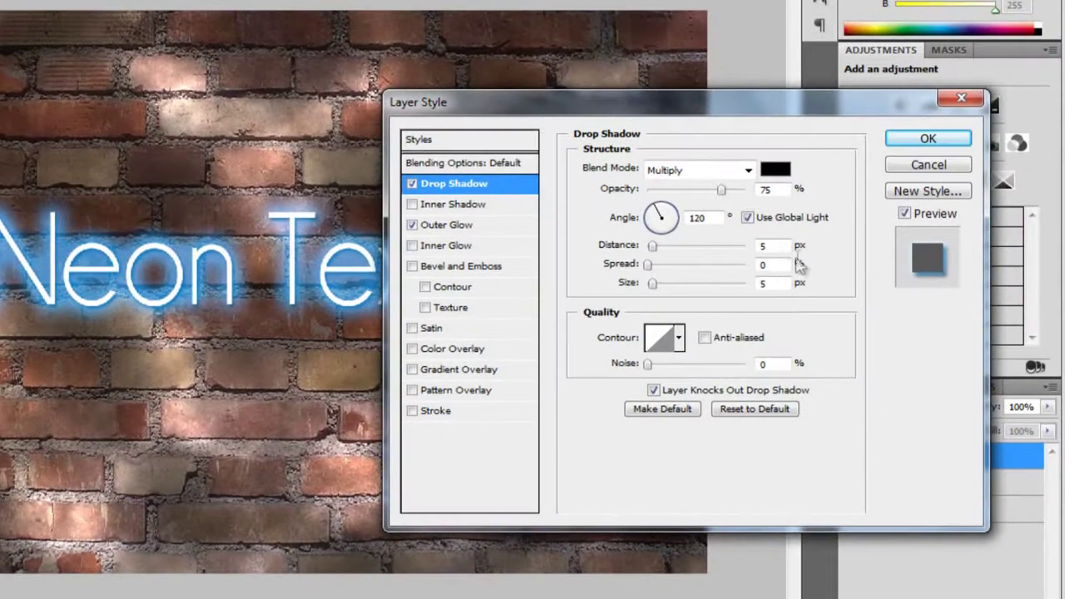
click(788, 247)
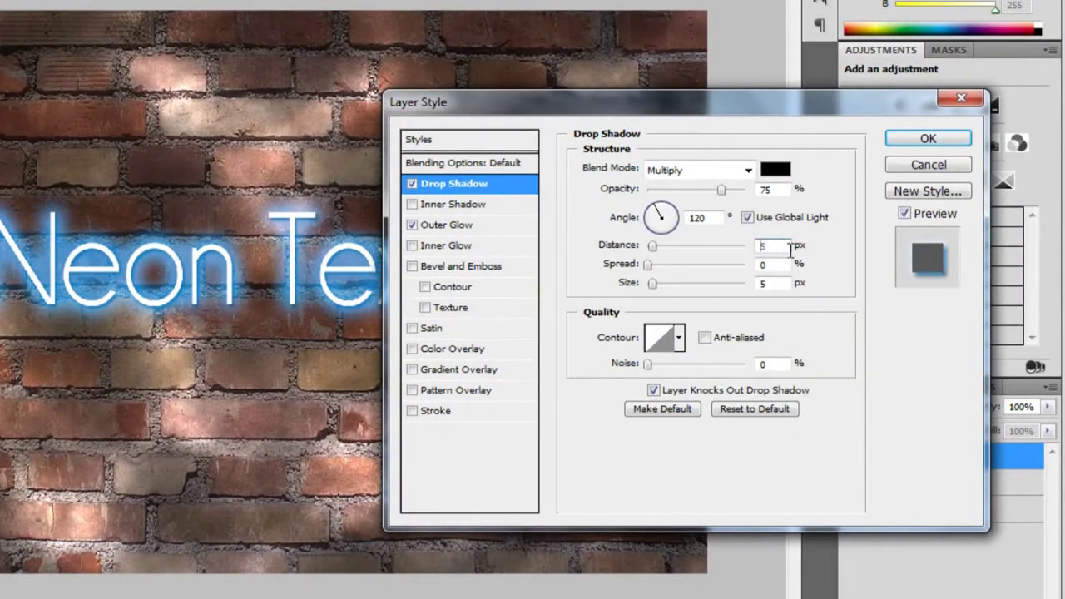
key(BackSpace)
text(2)
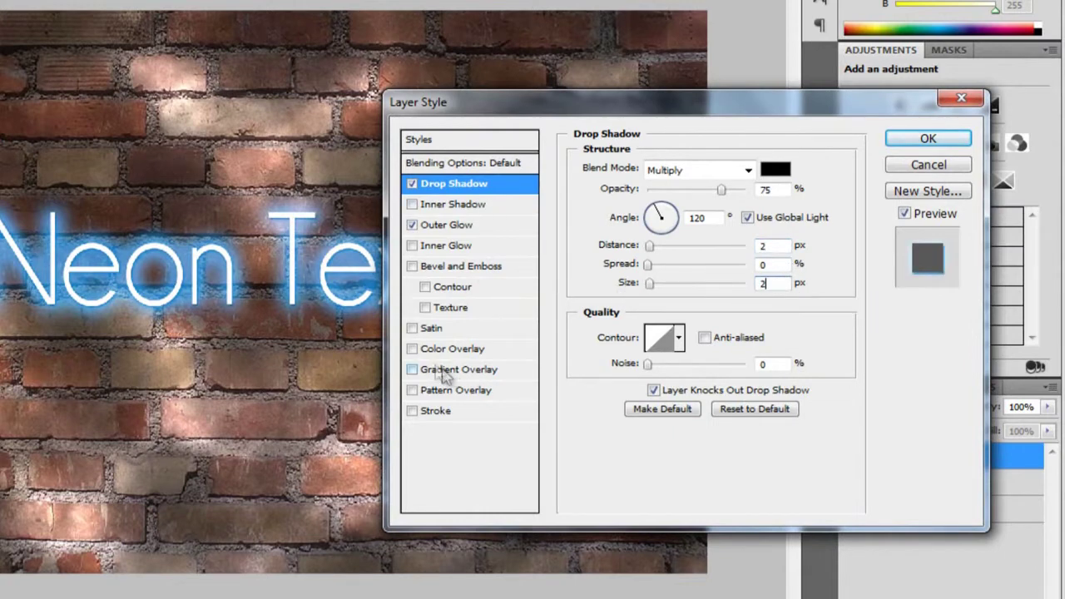
- Add Bevel and Emboss with a curved gloss contour and size 2
click(439, 267)
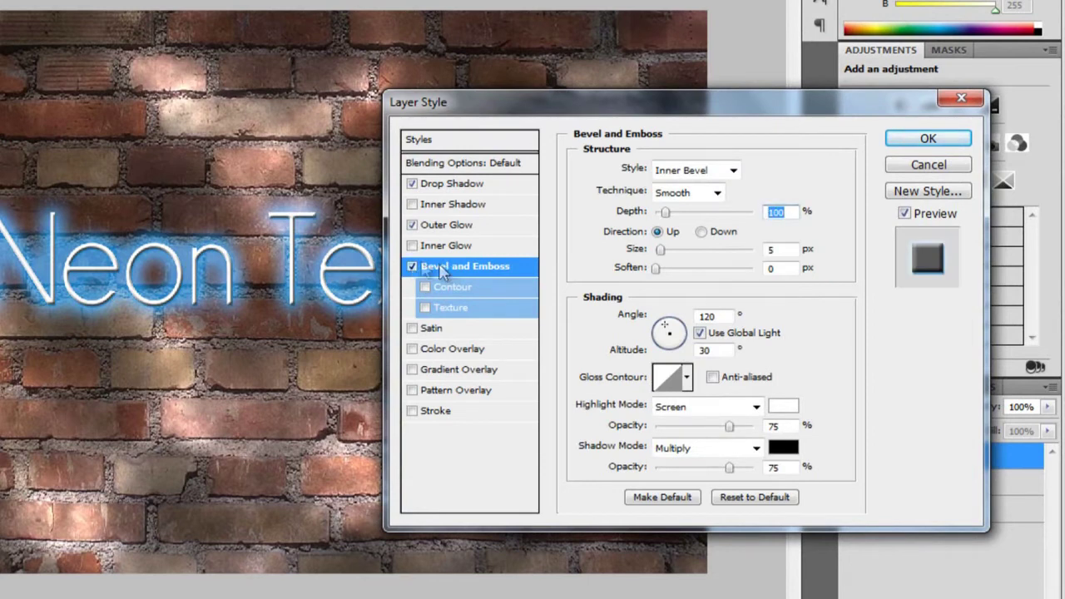
click(673, 379)
drag(328, 209, 304, 183)
click(511, 88)
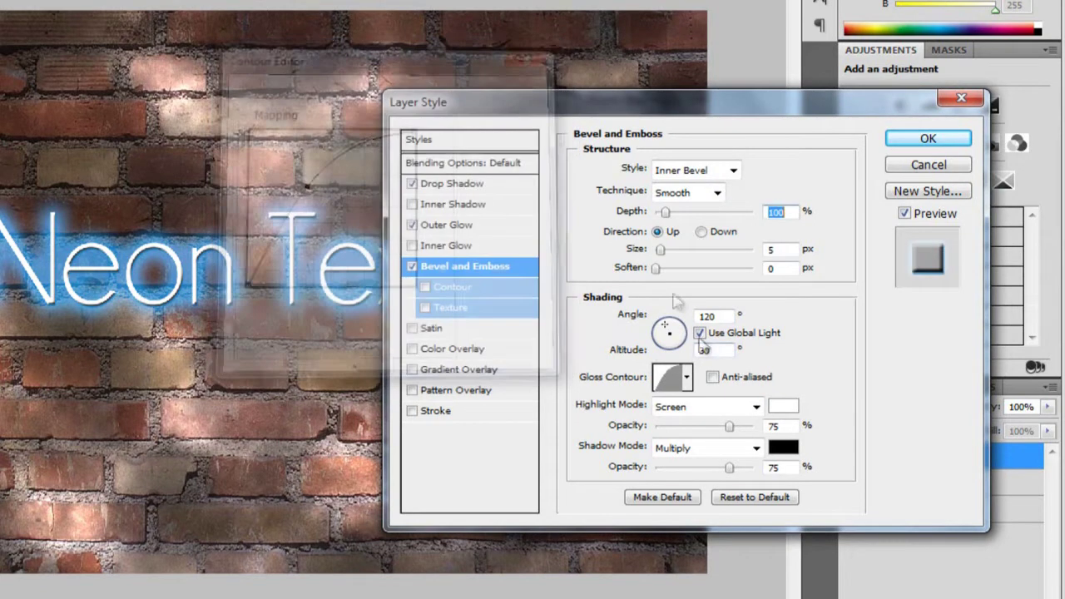
click(772, 250)
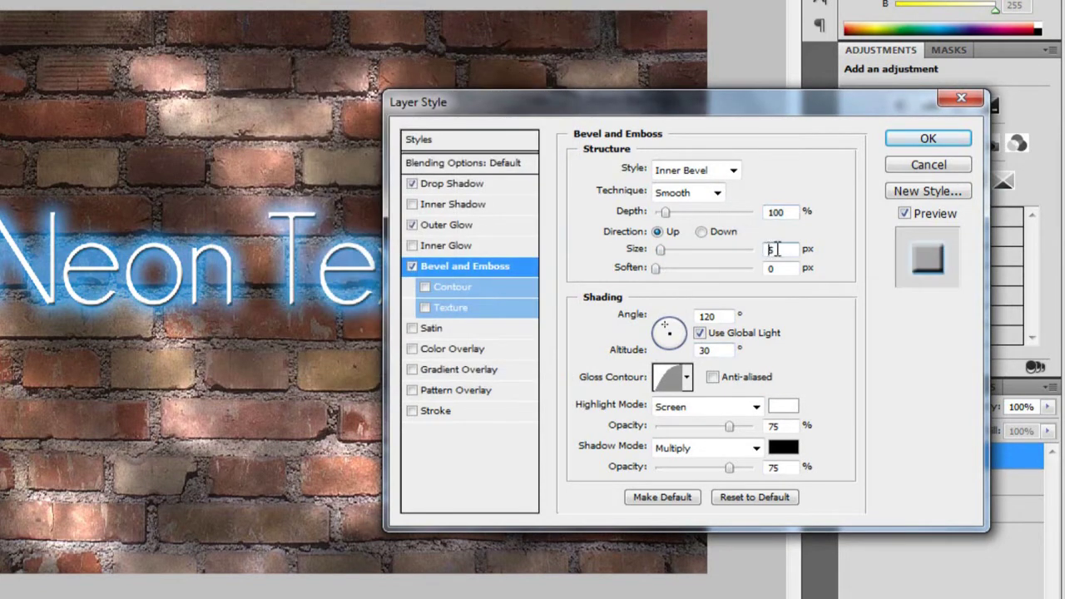
text(2)
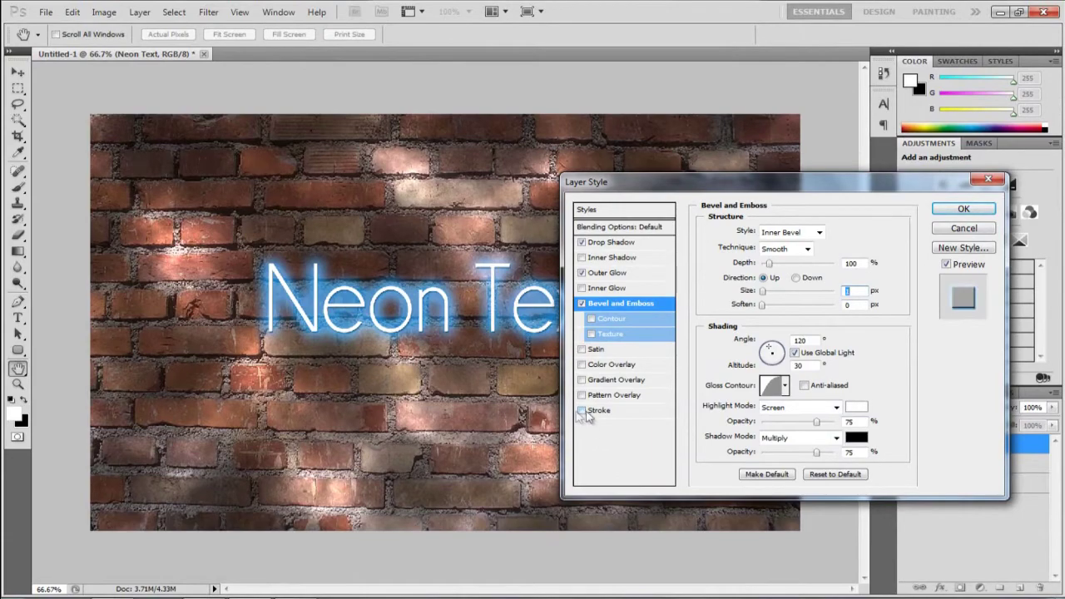
- Apply a black stroke to the text, then undo and redo to compare
click(587, 412)
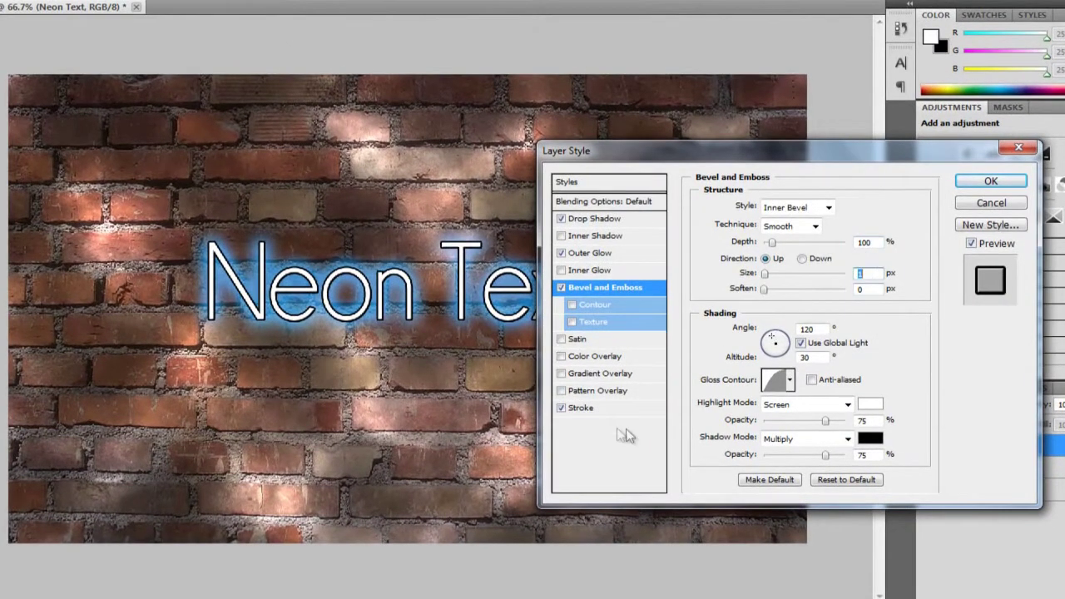
click(616, 408)
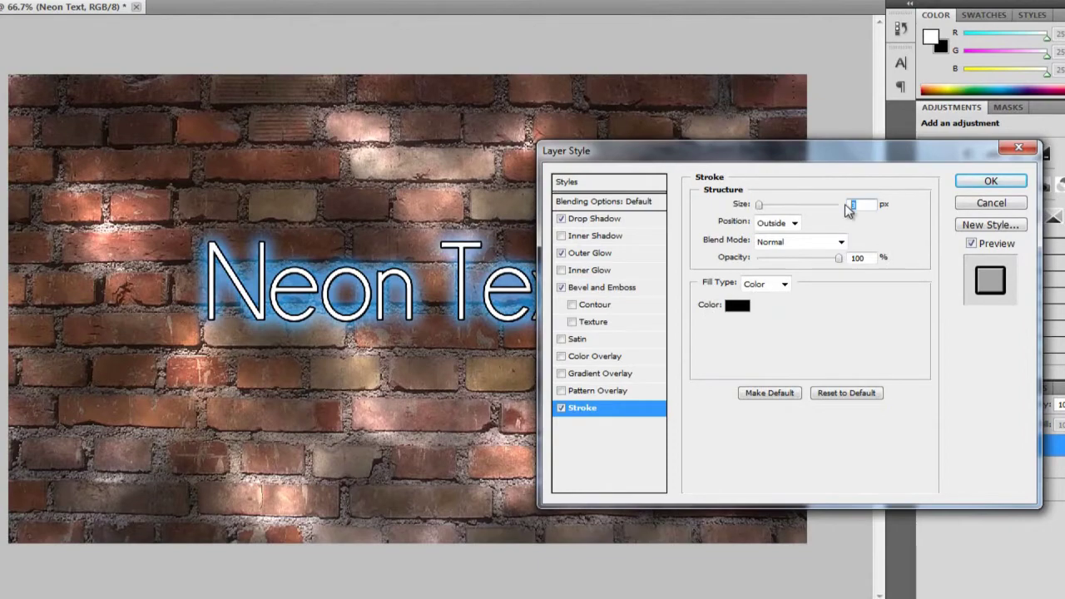
key(Return)
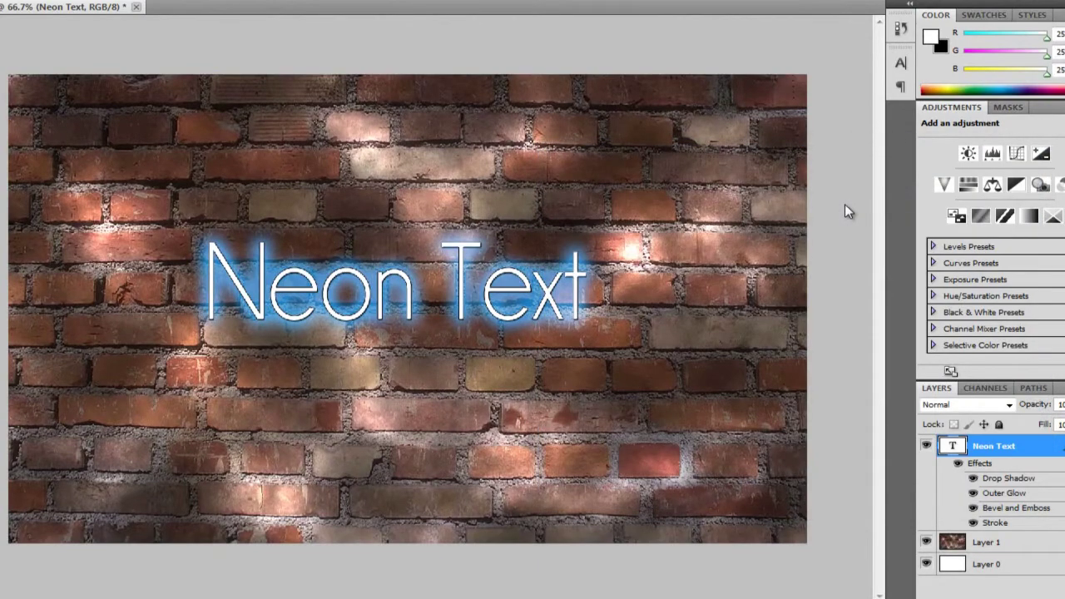
key(ctrl+z)
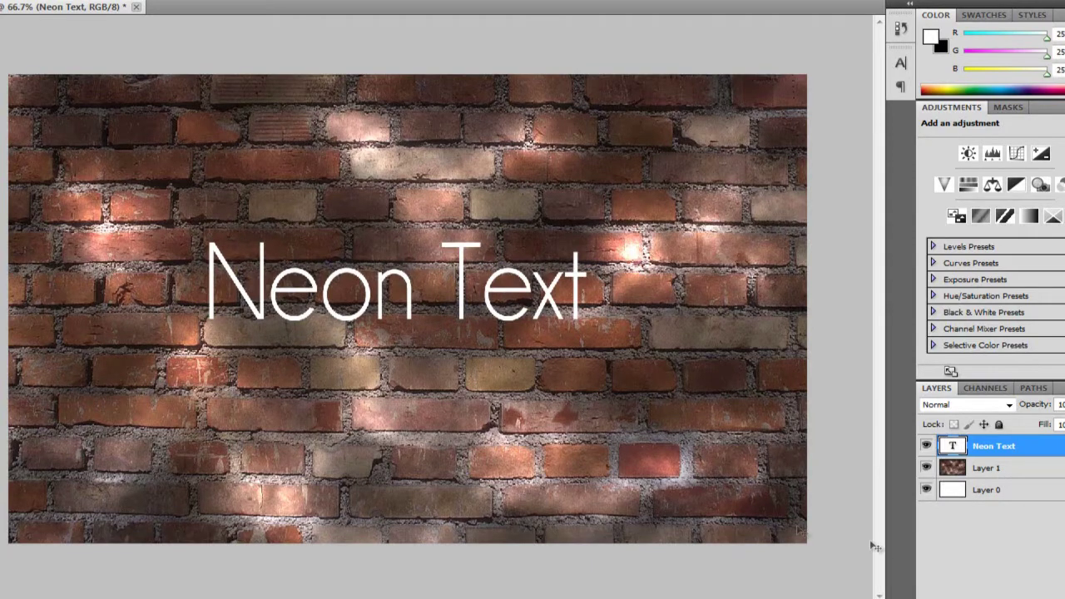
key(alt+e)
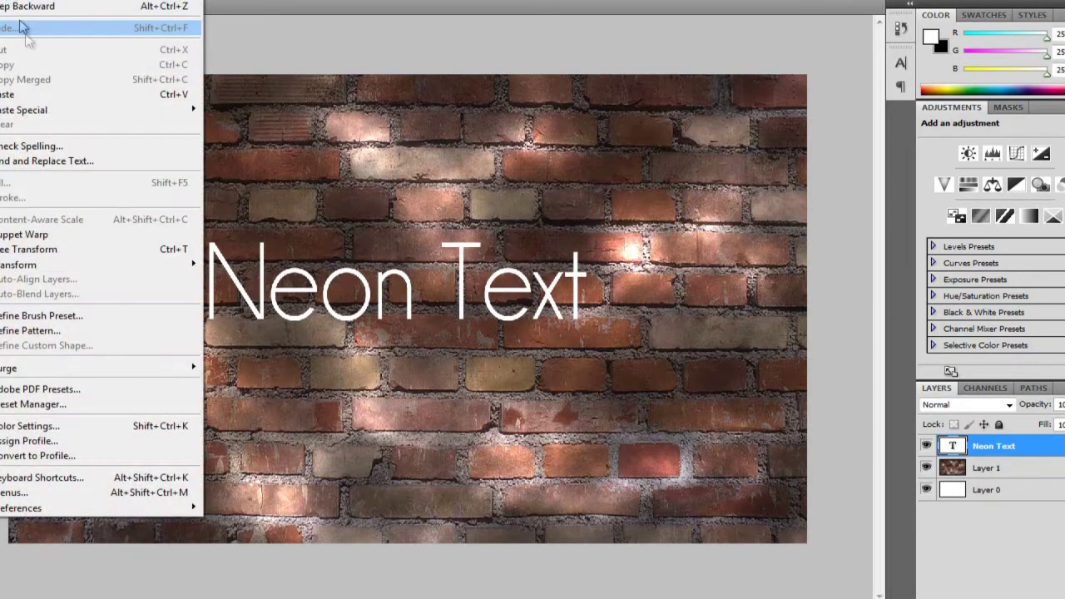
key(ctrl+z)
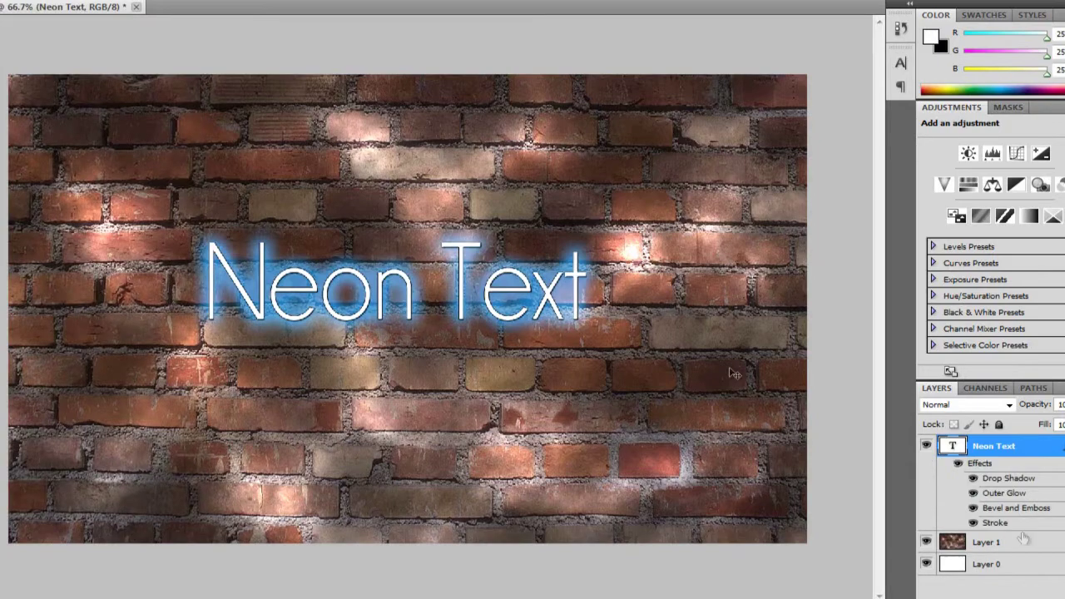
- Turn the Stroke effect off, keeping the glow, shadow and bevel
click(992, 590)
click(992, 595)
click(561, 408)
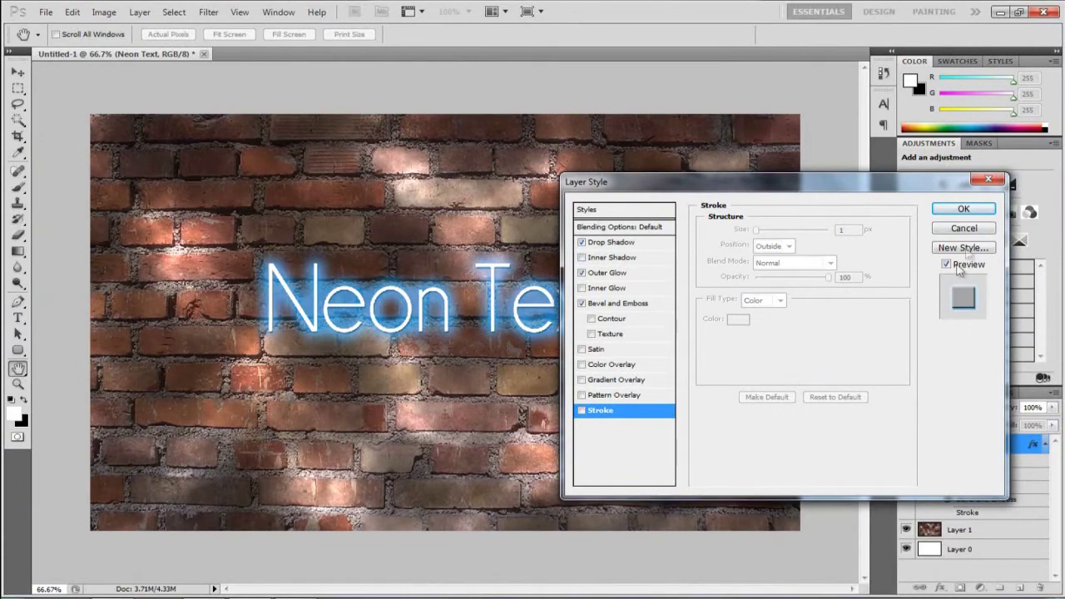
click(963, 209)
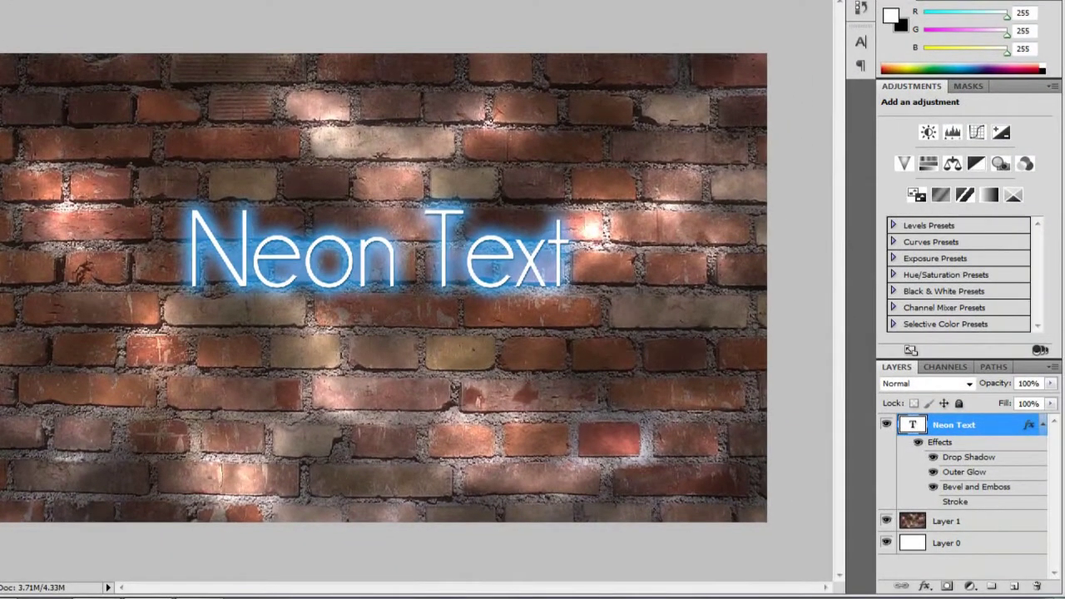
- Add a new layer, pick a small 10 px brush and zoom to 200%
click(1017, 587)
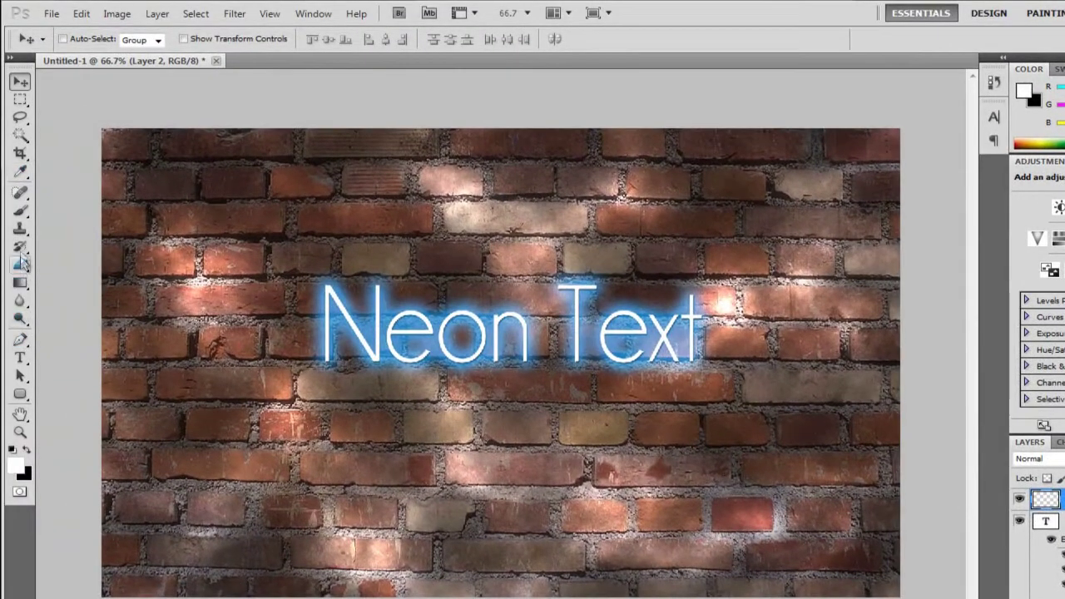
drag(20, 283, 22, 218)
click(22, 212)
click(86, 39)
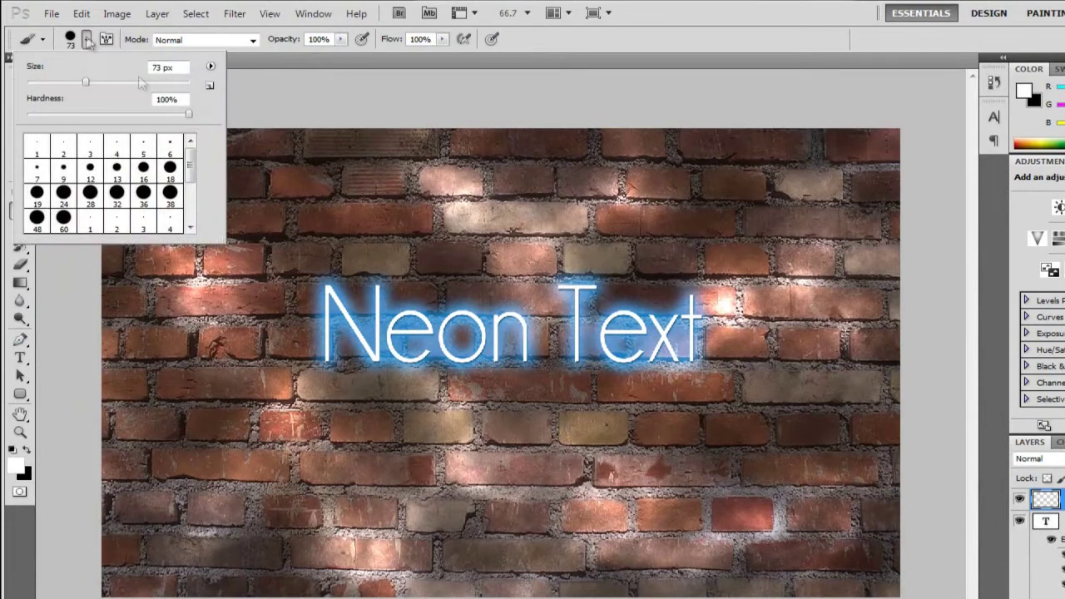
drag(89, 86, 33, 86)
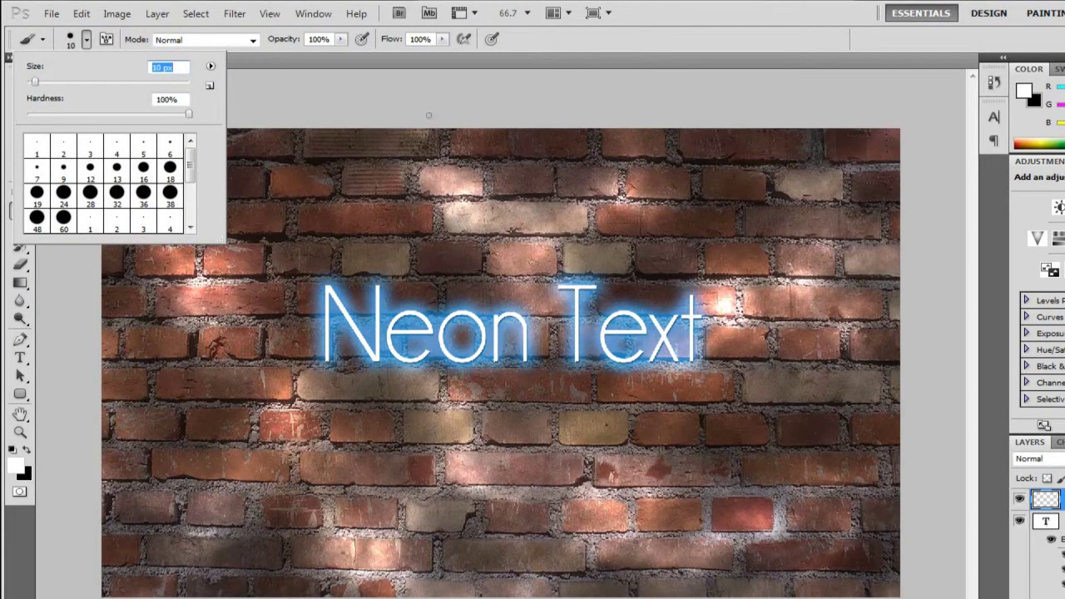
click(527, 85)
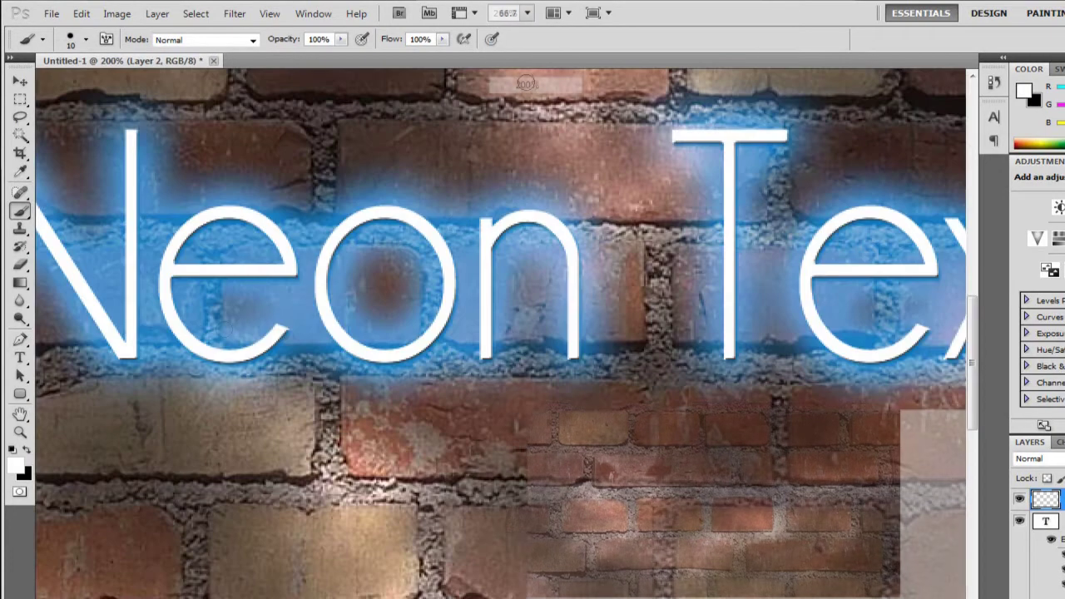
scroll(501, 334, left, 5)
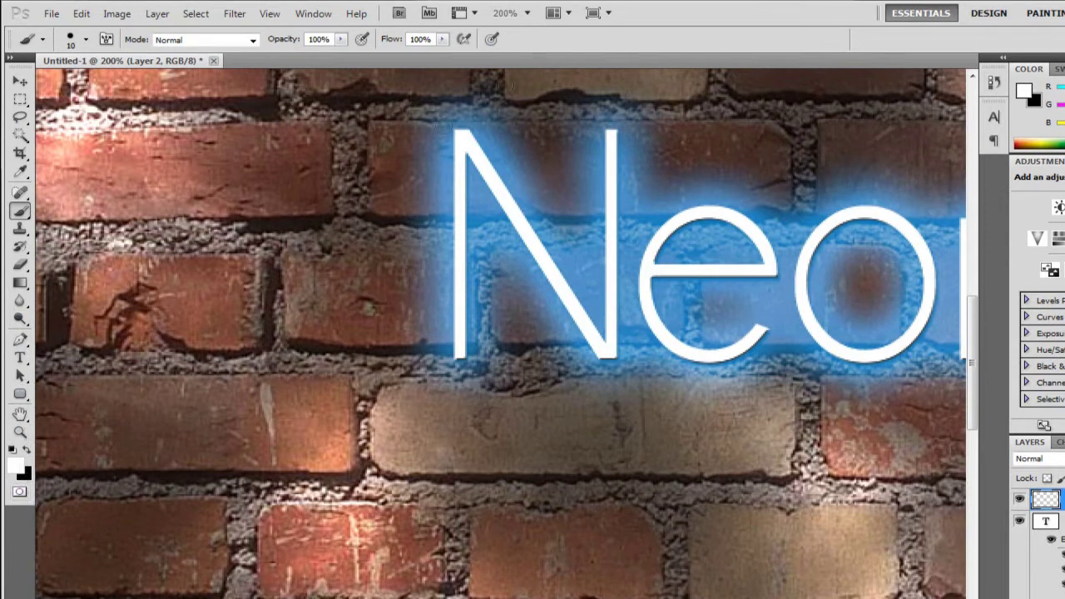
- Paint black bracket dots at the N's lower left, diagonal and lower right
drag(452, 350, 450, 356)
key(ctrl+z)
click(14, 466)
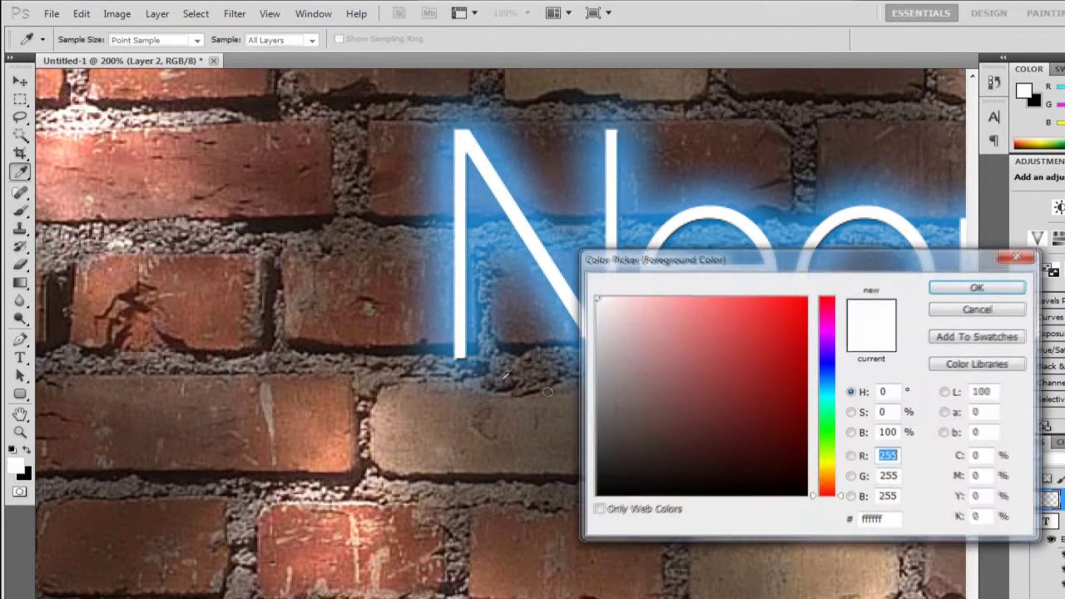
click(978, 287)
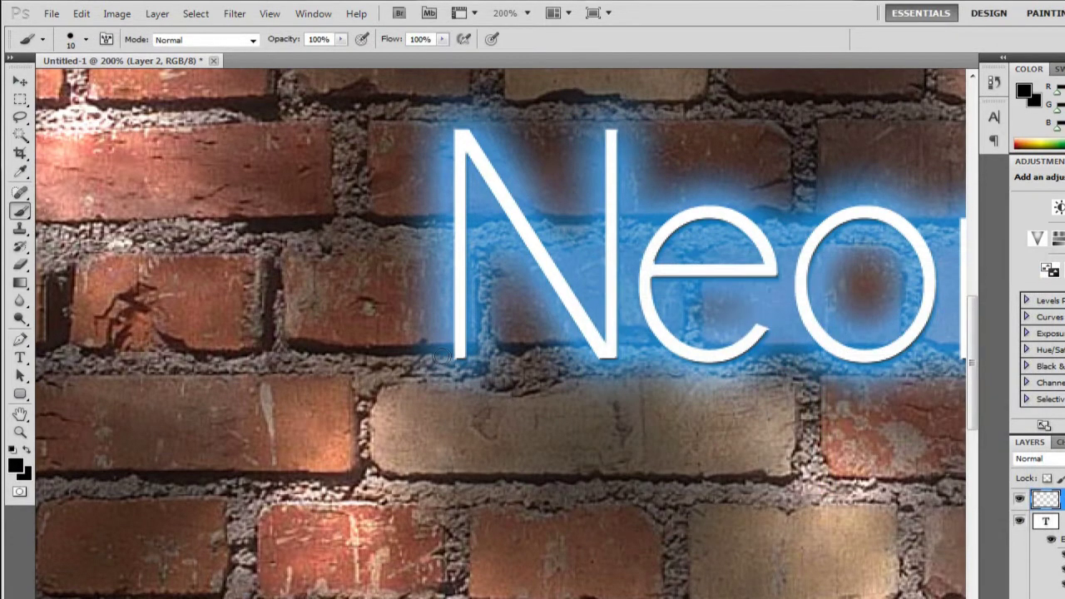
drag(448, 355, 461, 355)
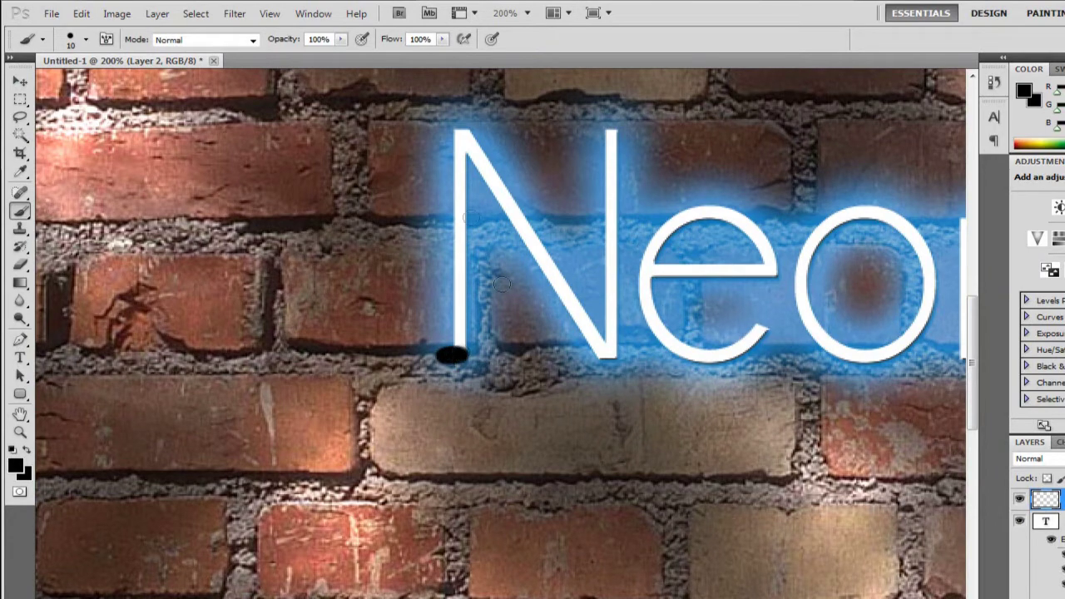
drag(517, 204, 524, 215)
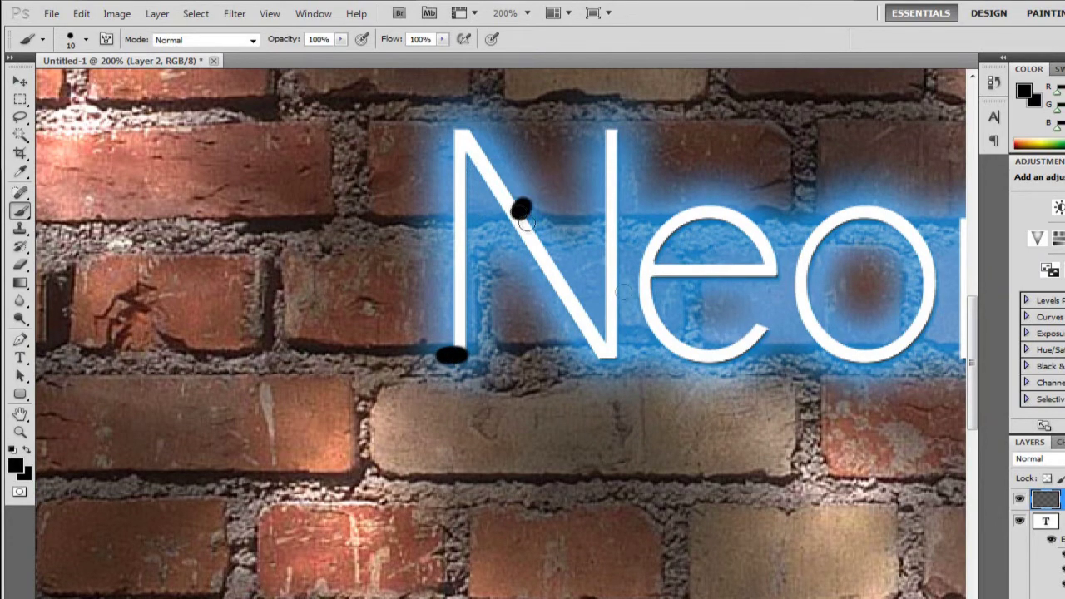
drag(612, 346, 618, 356)
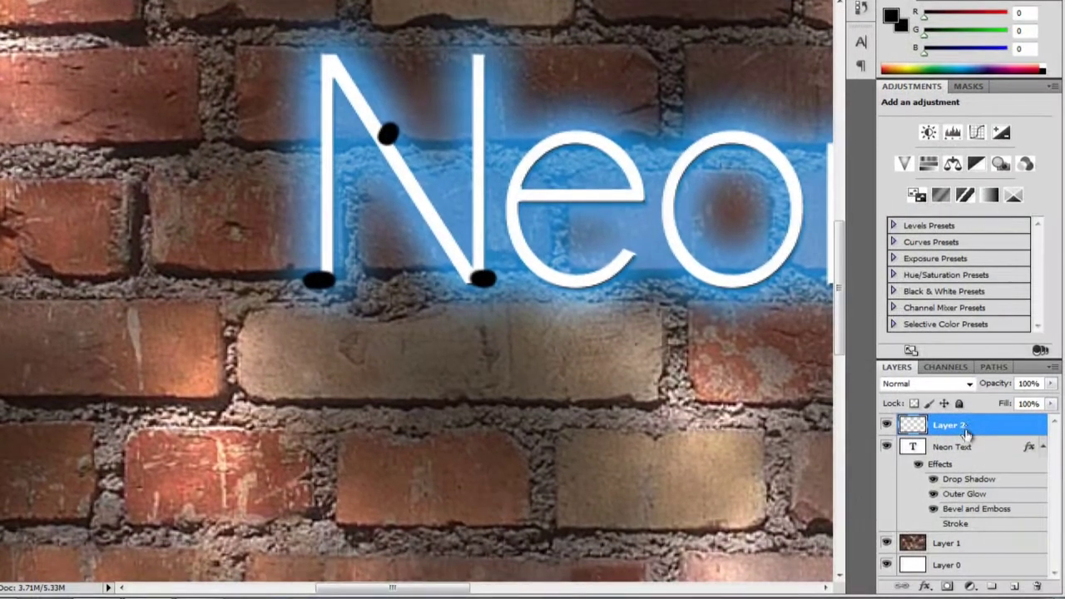
- Move Layer 2 beneath Neon Text and apply a Bevel and Emboss effect to its black brackets
drag(953, 416, 991, 539)
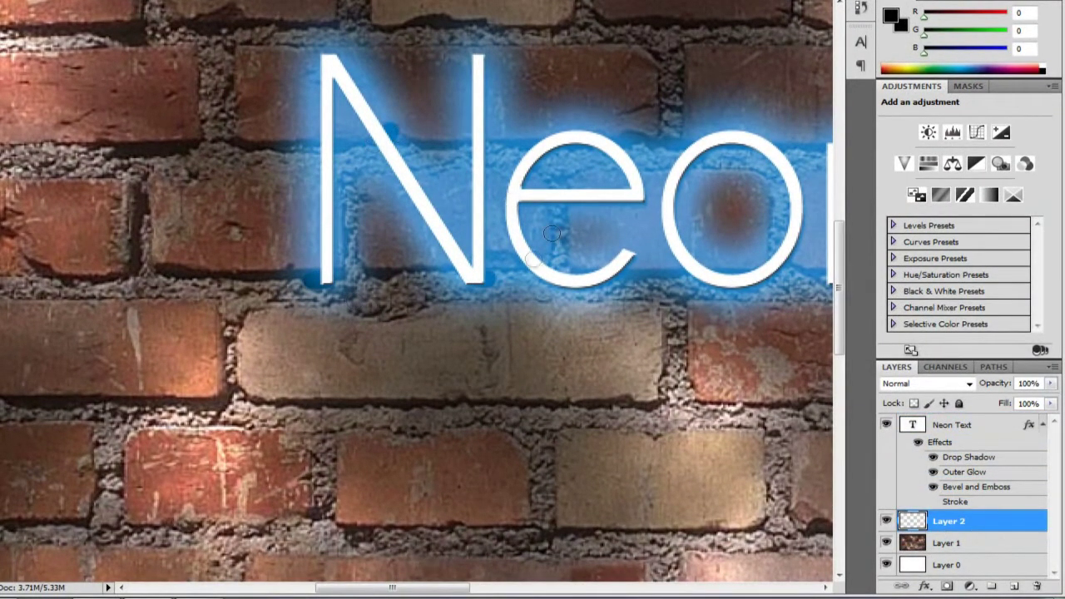
click(925, 587)
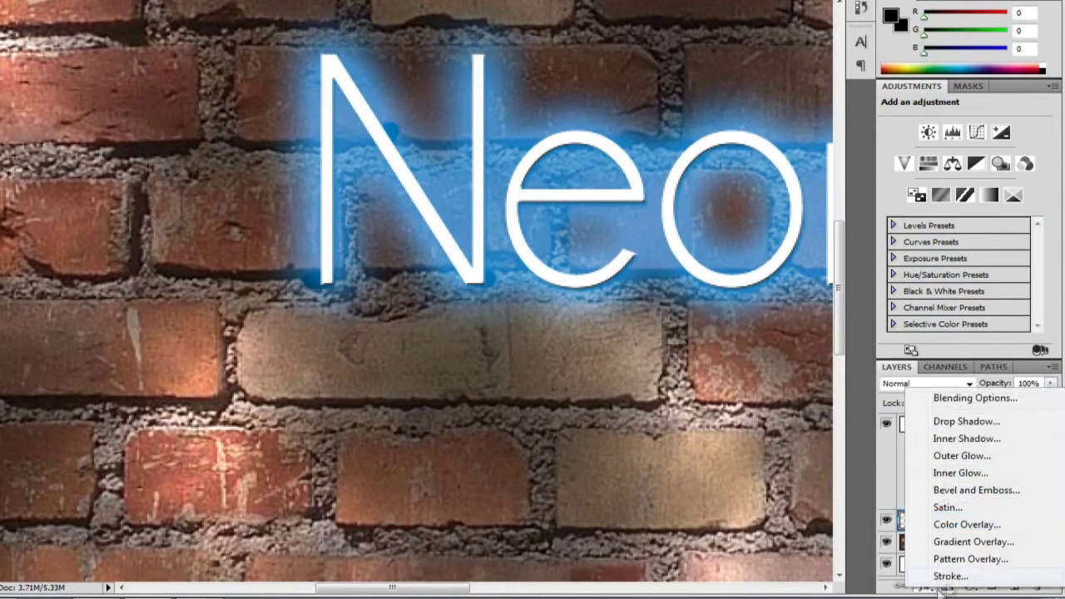
click(967, 492)
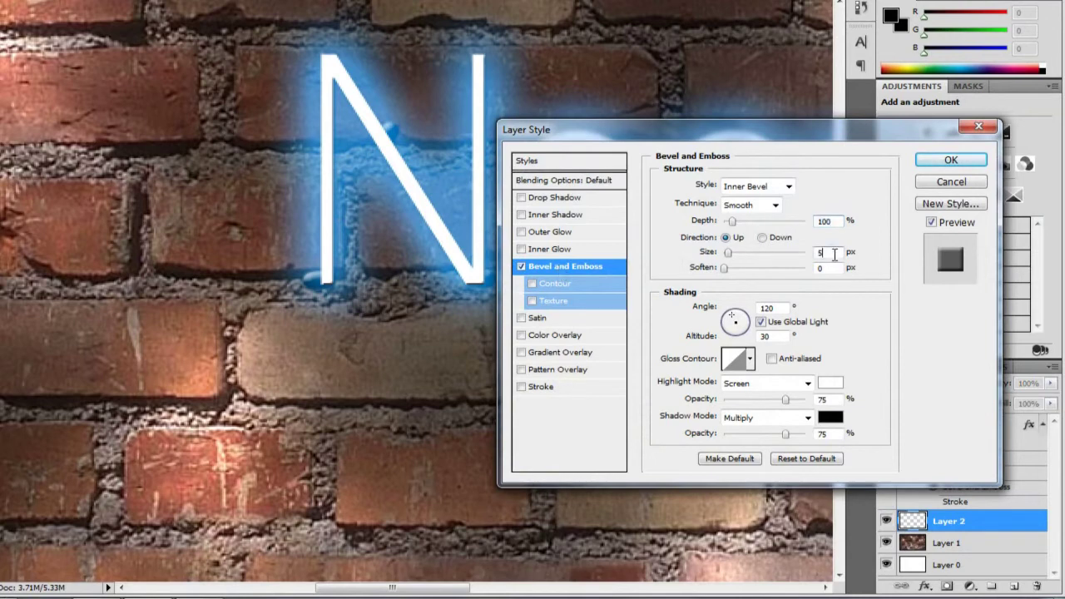
key(Return)
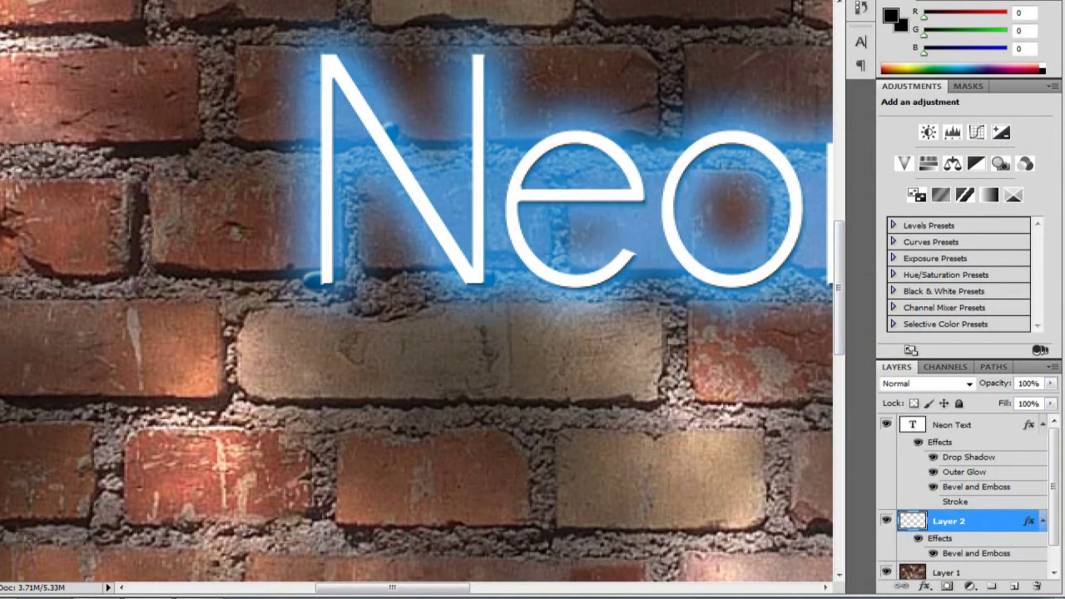
click(393, 0)
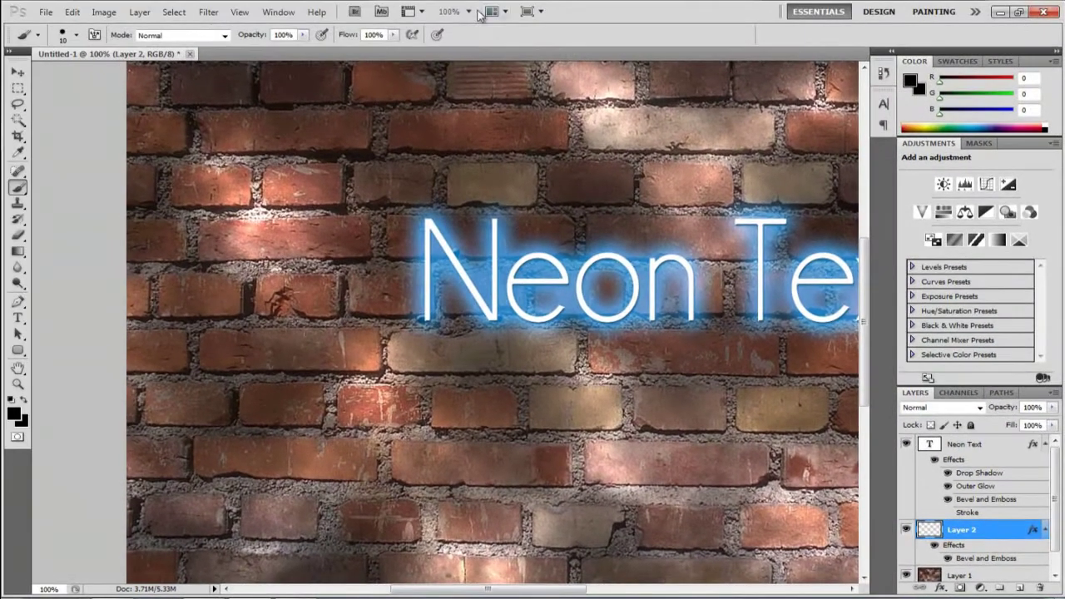
click(462, 12)
click(466, 44)
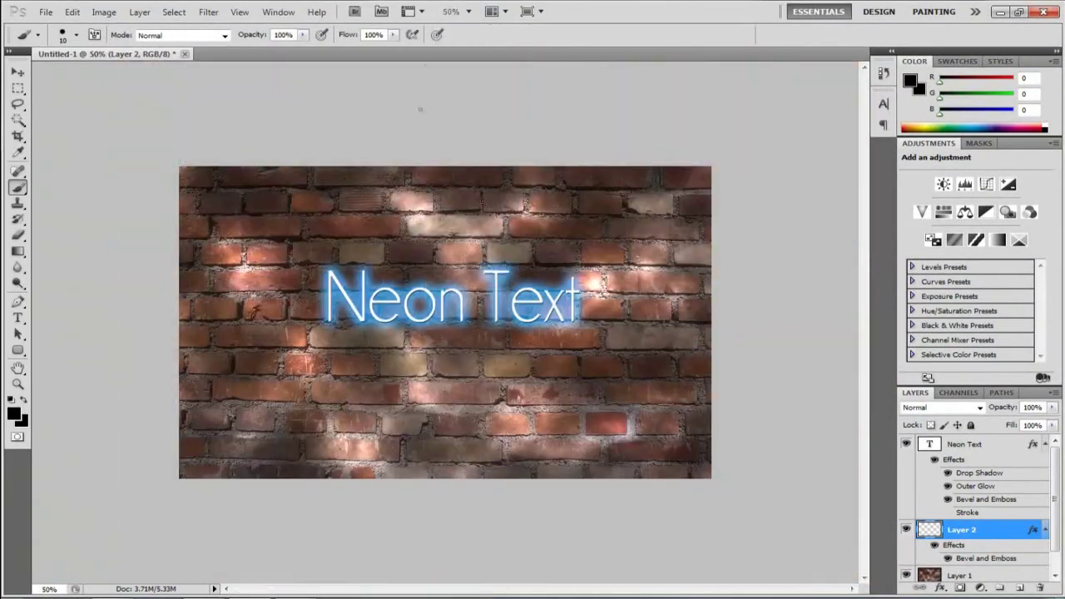